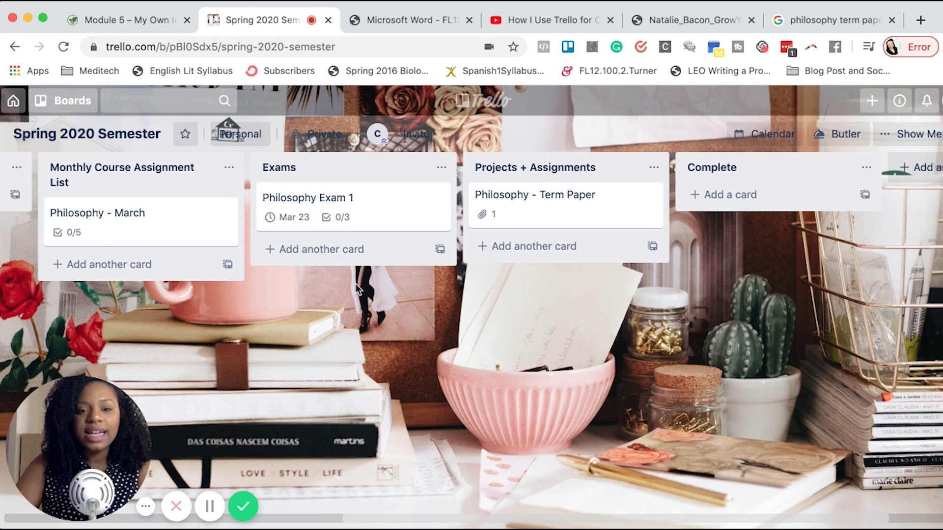
- Open the Philosophy card in the Genearal Class Info list, review its description, grading breakdown and syllabus attachment, and close it
scroll(356, 284, "left", 10)
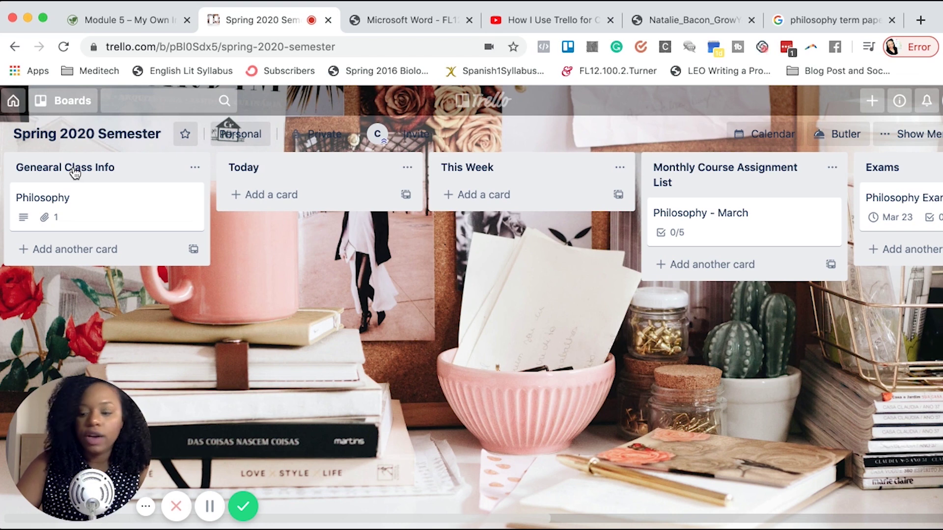
mouse_move(75, 172)
left_mouse_down()
mouse_move(112, 166)
mouse_move(81, 176)
left_mouse_up()
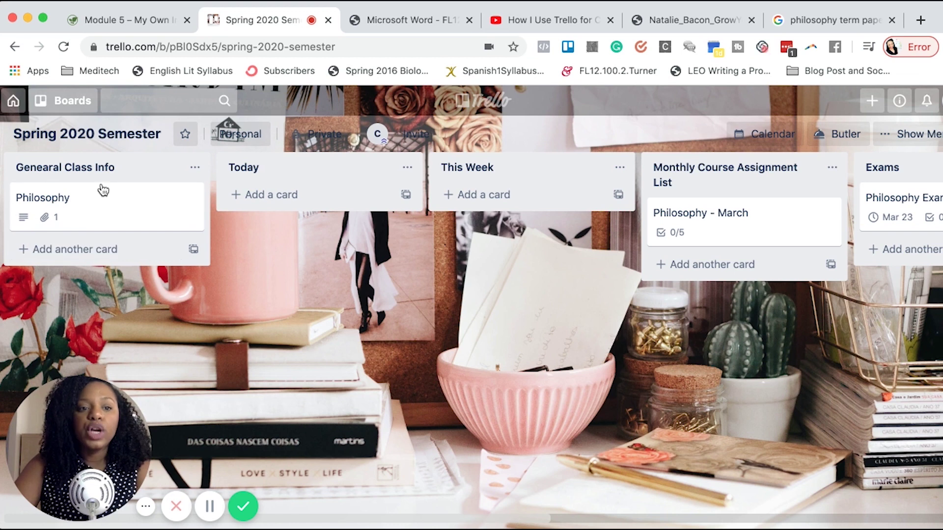
left_click(95, 201)
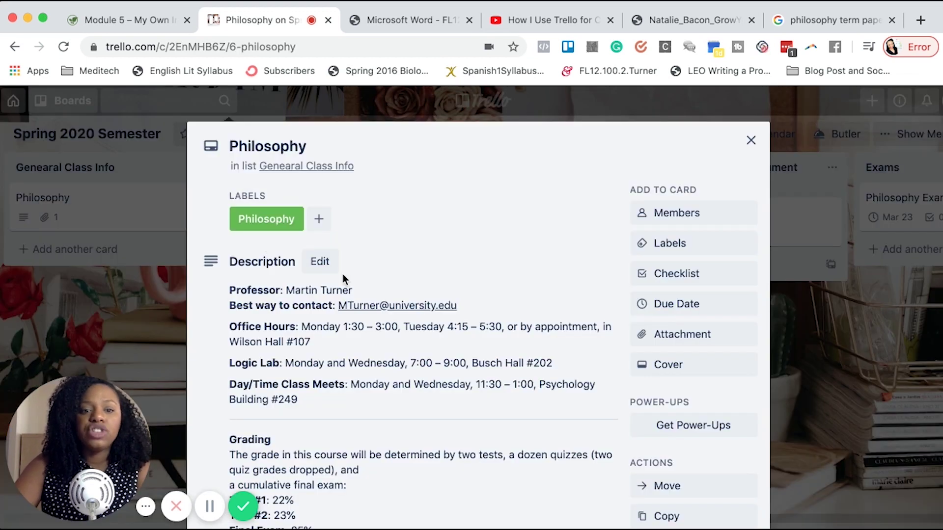
scroll(343, 276, "down", 3)
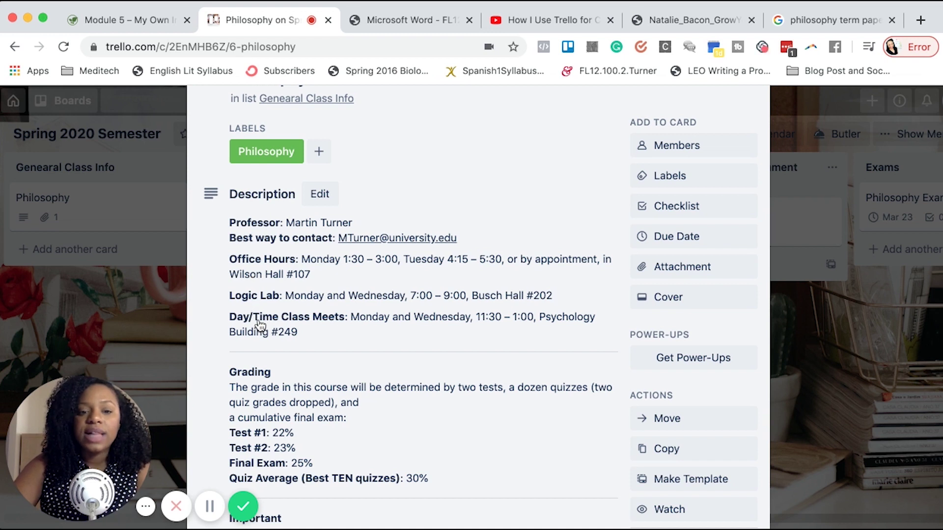
scroll(260, 326, "down", 2)
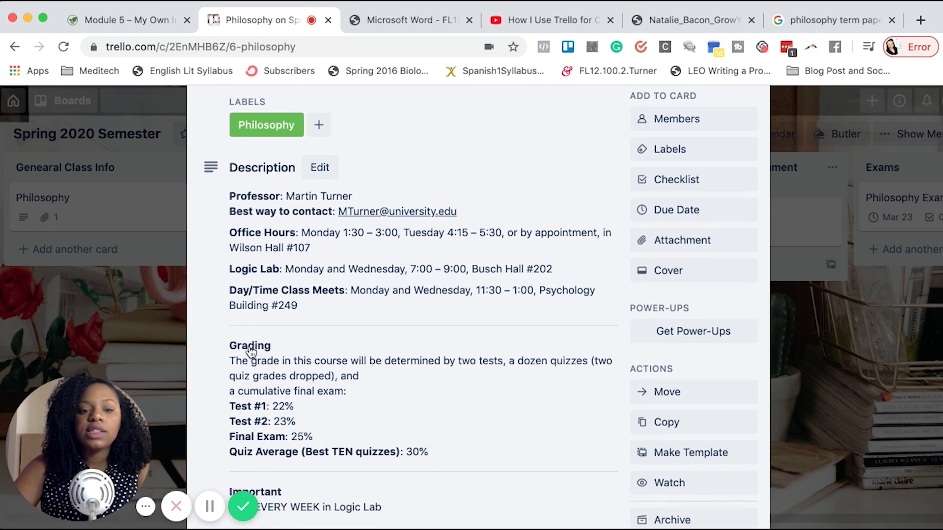
scroll(251, 349, "down", 5)
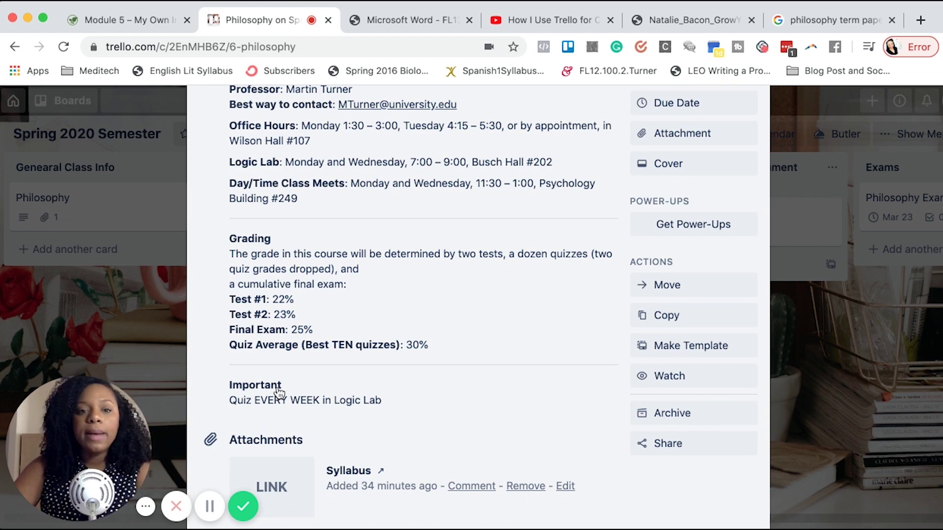
scroll(277, 392, "up", 2)
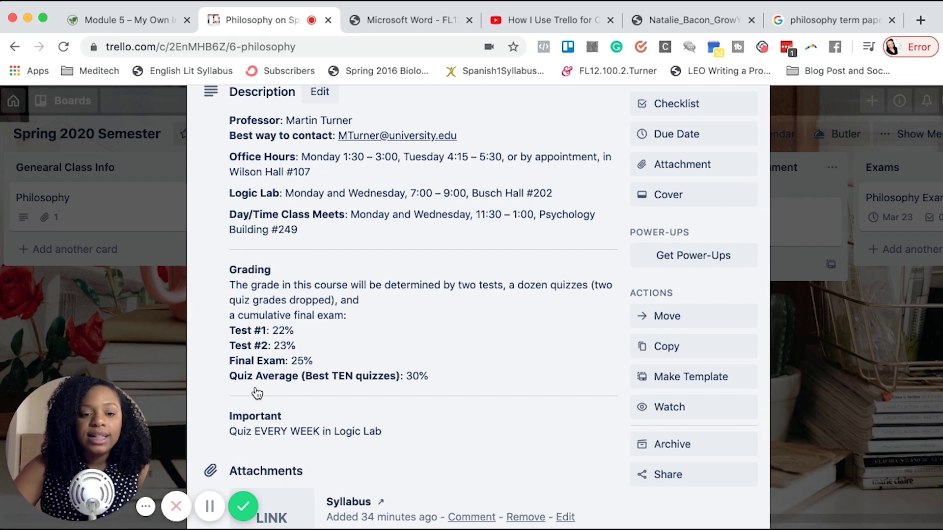
scroll(256, 392, "down", 5)
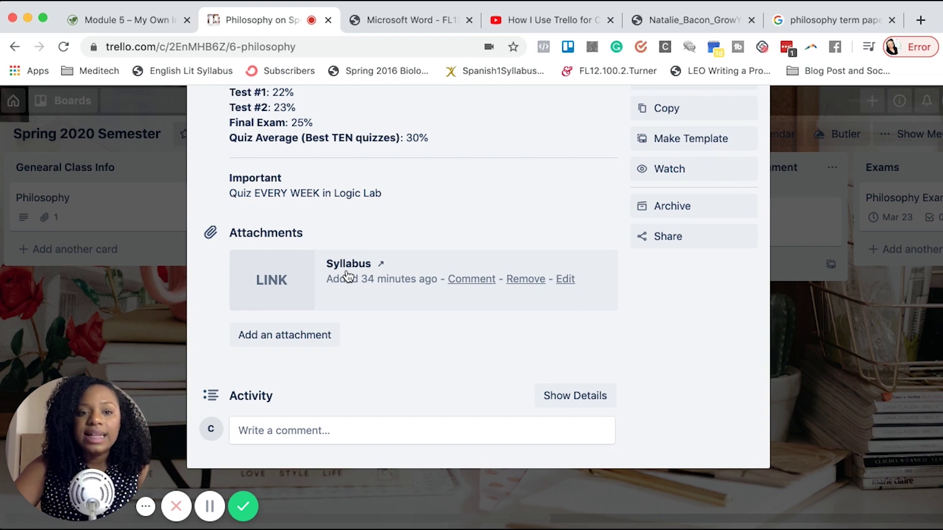
scroll(347, 276, "up", 6)
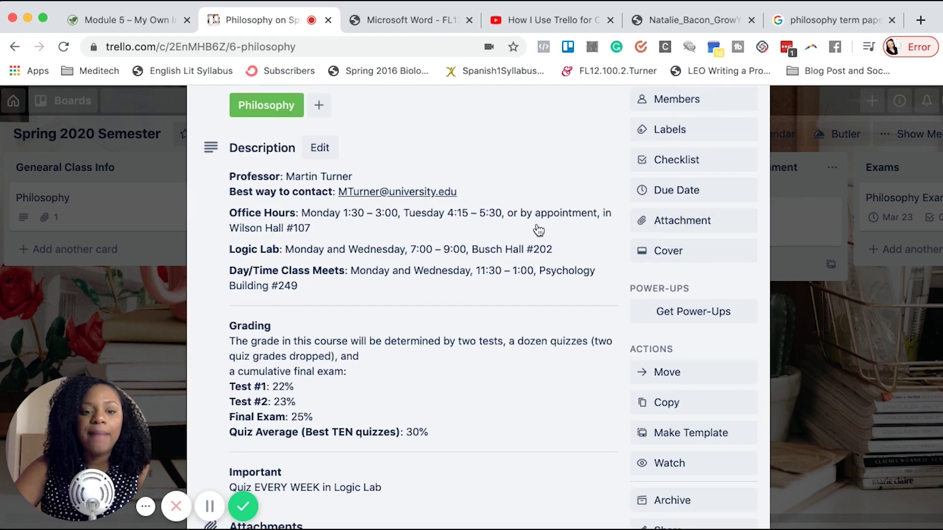
scroll(394, 326, "down", 6)
scroll(386, 283, "up", 8)
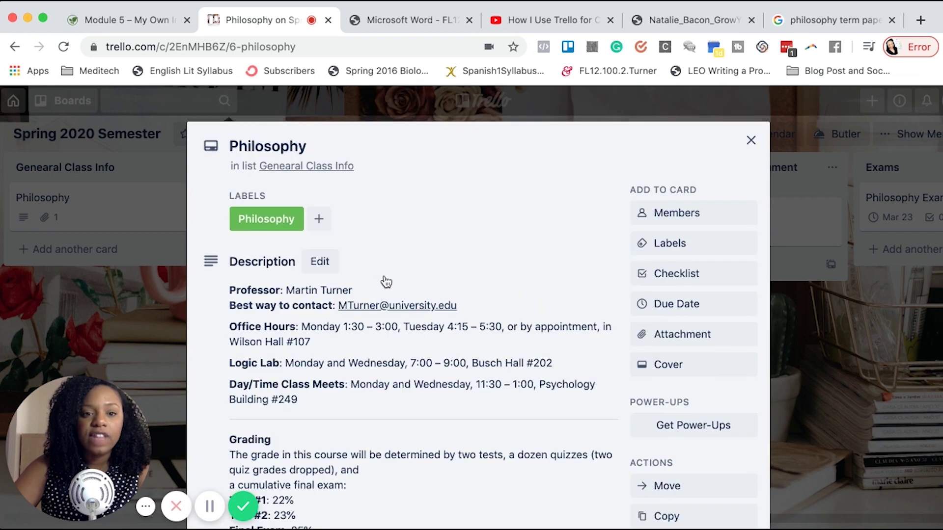
left_click(750, 141)
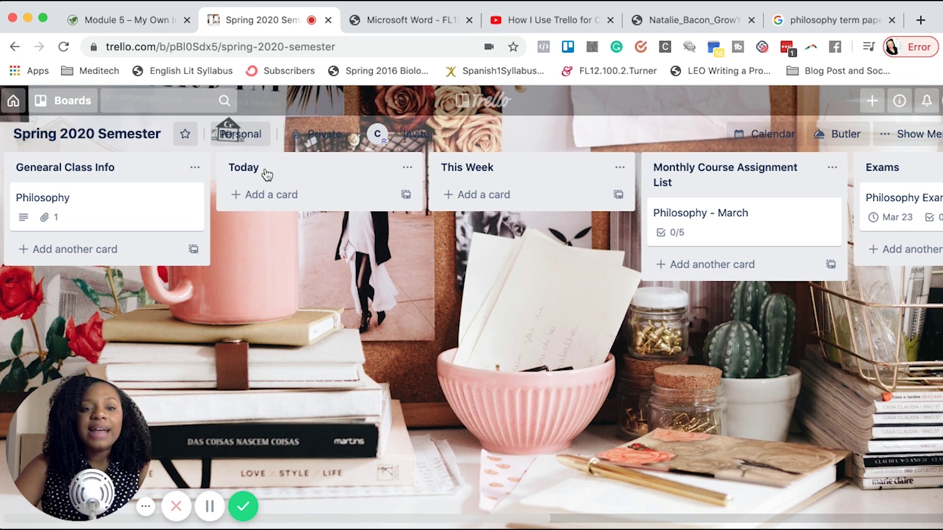
mouse_move(302, 156)
left_mouse_down()
mouse_move(330, 143)
mouse_move(263, 168)
mouse_move(286, 158)
left_mouse_up()
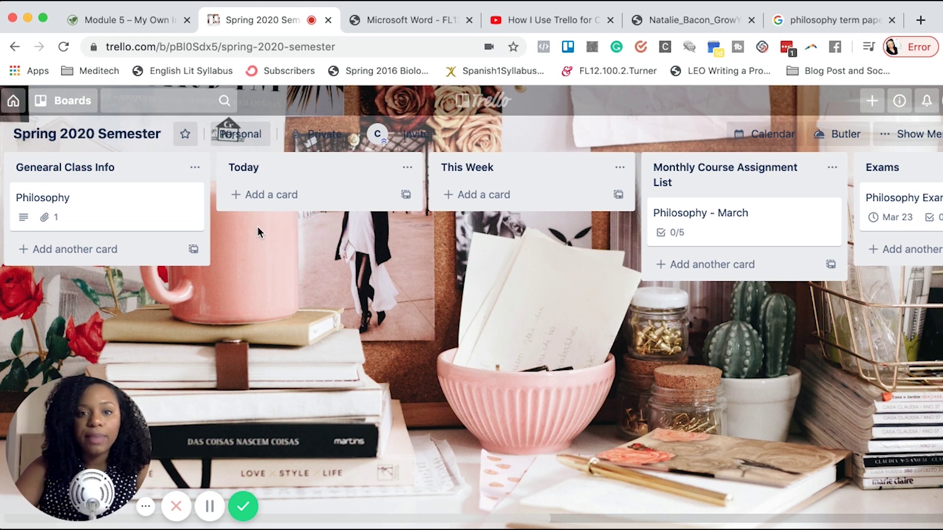
mouse_move(286, 170)
left_mouse_down()
mouse_move(343, 137)
mouse_move(295, 167)
left_mouse_up()
left_click_drag(490, 169, 510, 156)
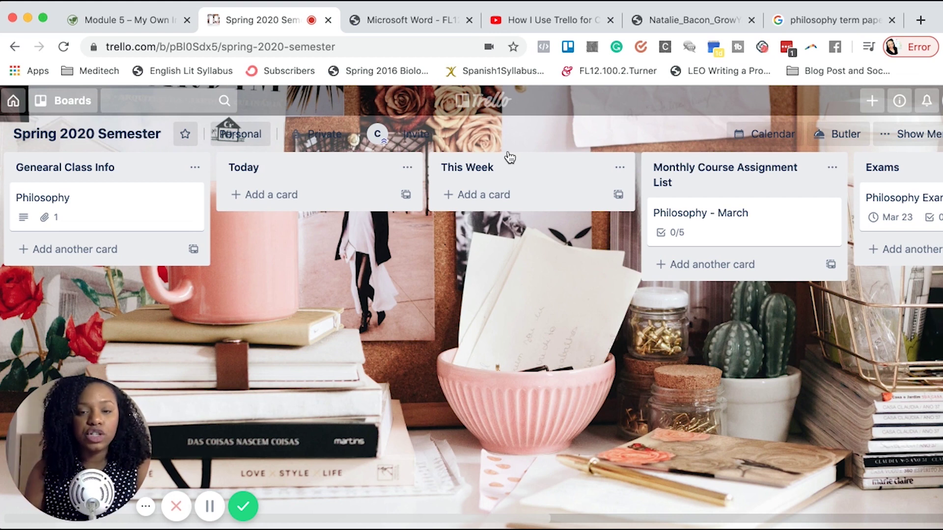
scroll(491, 220, "right", 7)
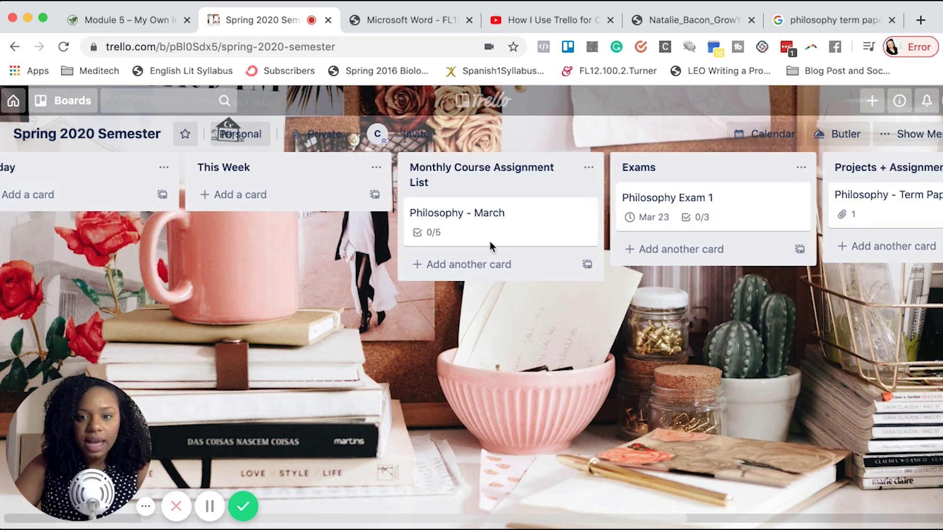
left_click_drag(396, 182, 440, 156)
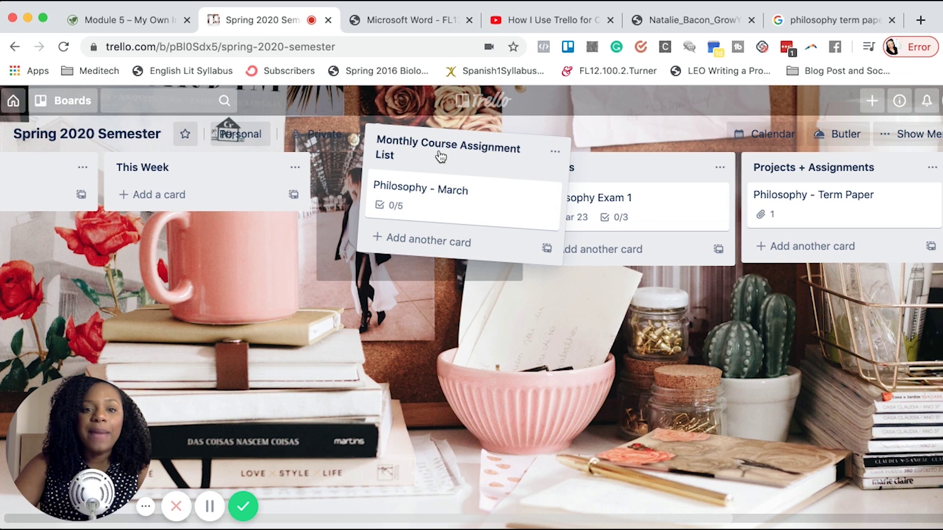
left_click_drag(441, 156, 404, 181)
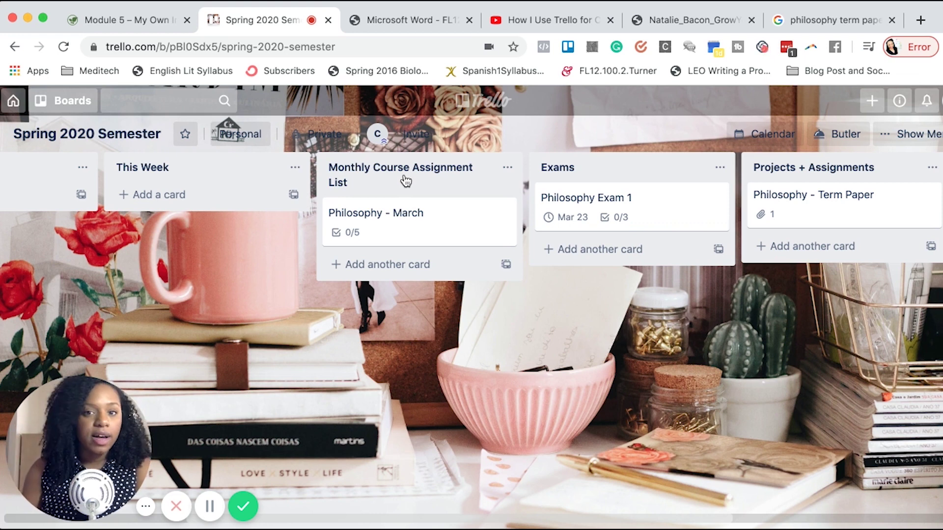
- Open the Philosophy - March card in Monthly Course Assignment List, review its Week 1 and Week 2 checklists, and close it
left_click(396, 216)
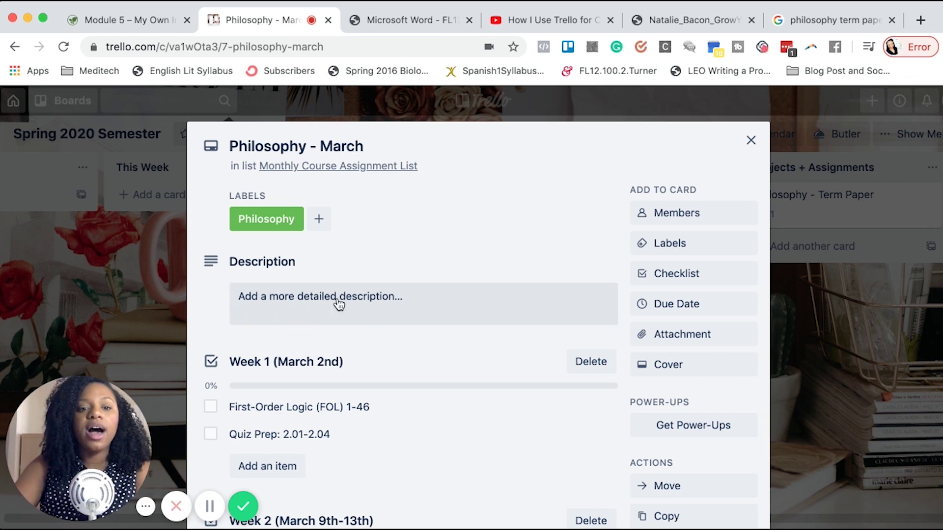
scroll(336, 301, "down", 1)
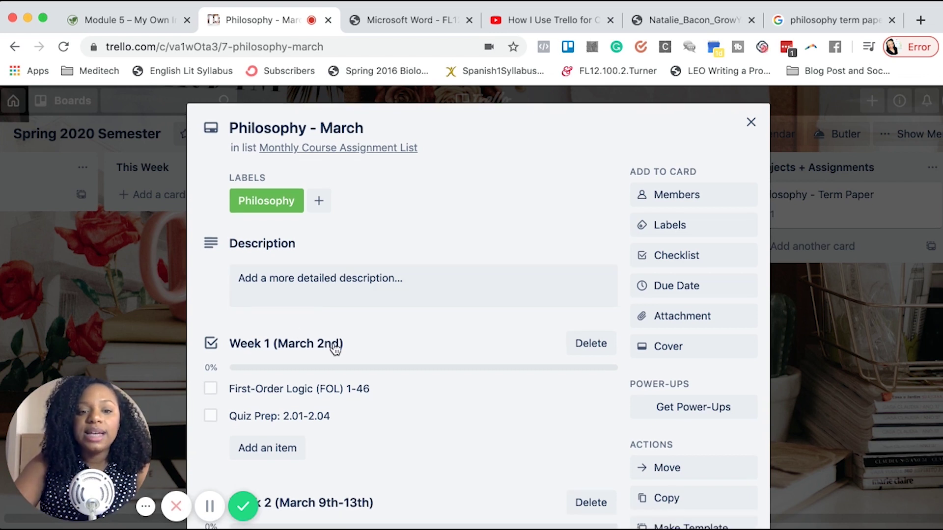
scroll(555, 334, "down", 3)
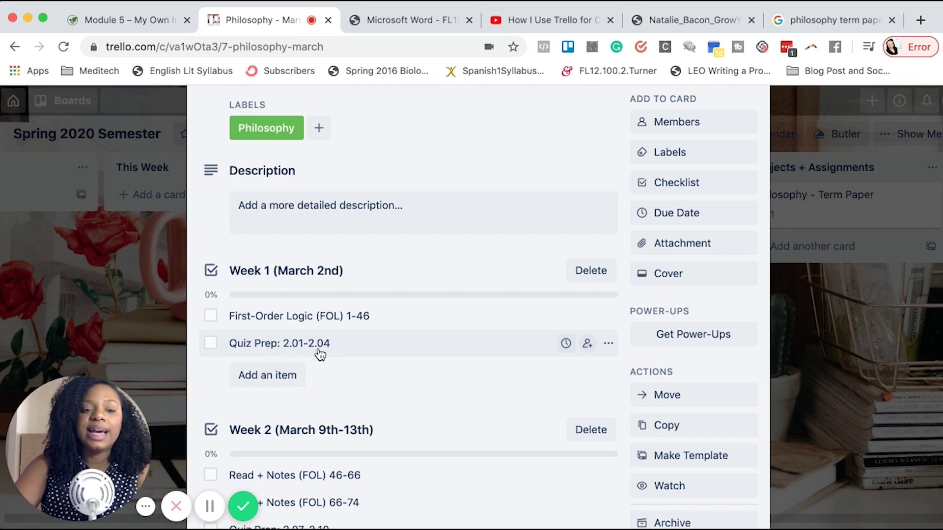
scroll(320, 354, "down", 2)
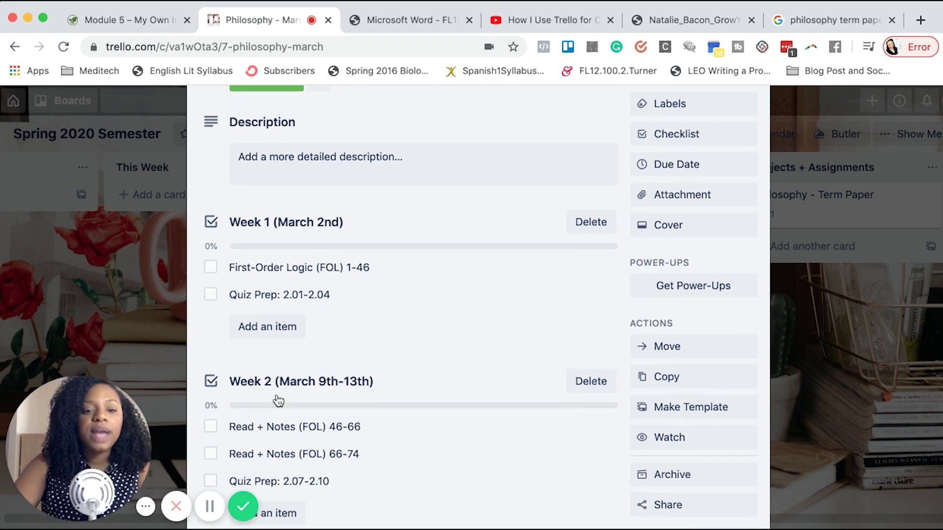
scroll(278, 402, "down", 4)
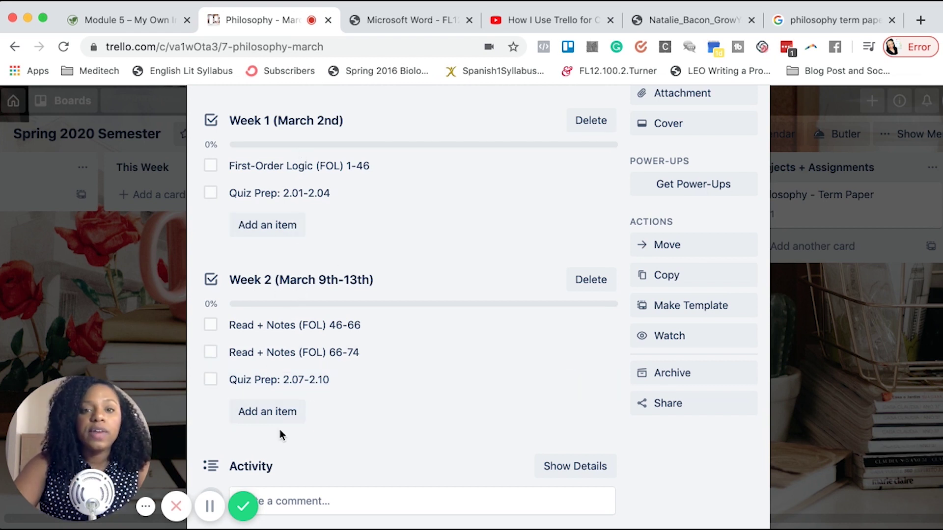
scroll(375, 412, "up", 3)
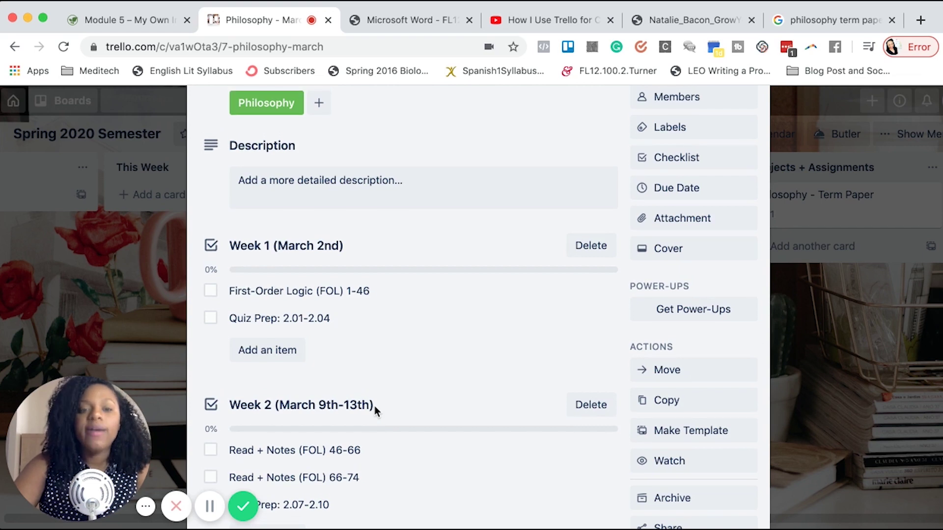
scroll(374, 405, "up", 3)
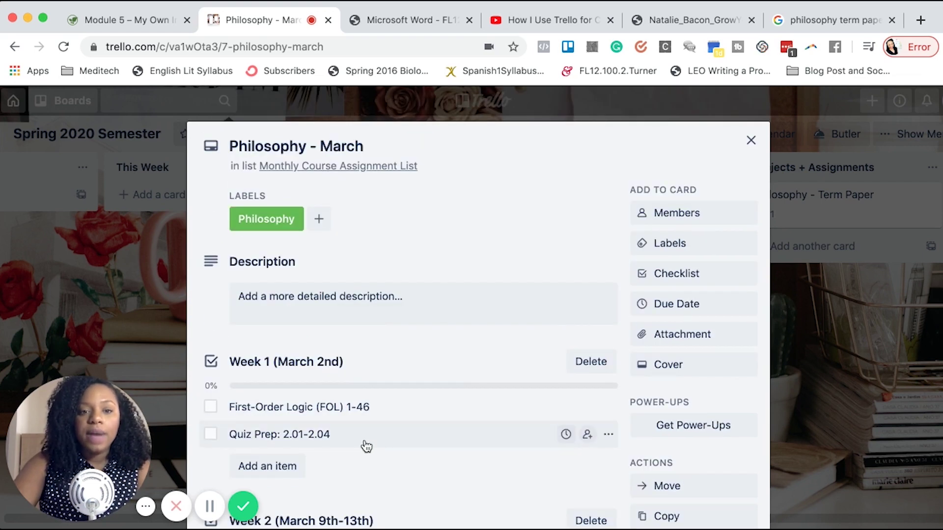
left_click(750, 141)
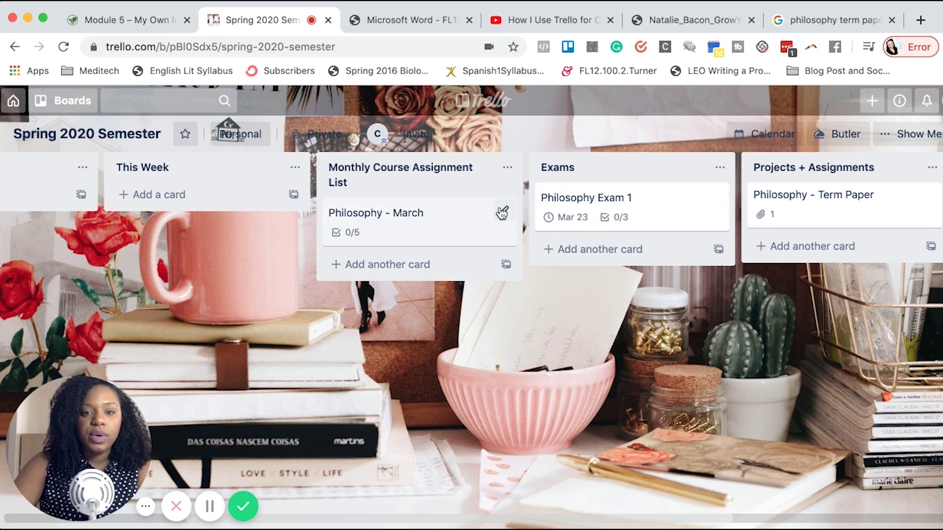
left_click(442, 219)
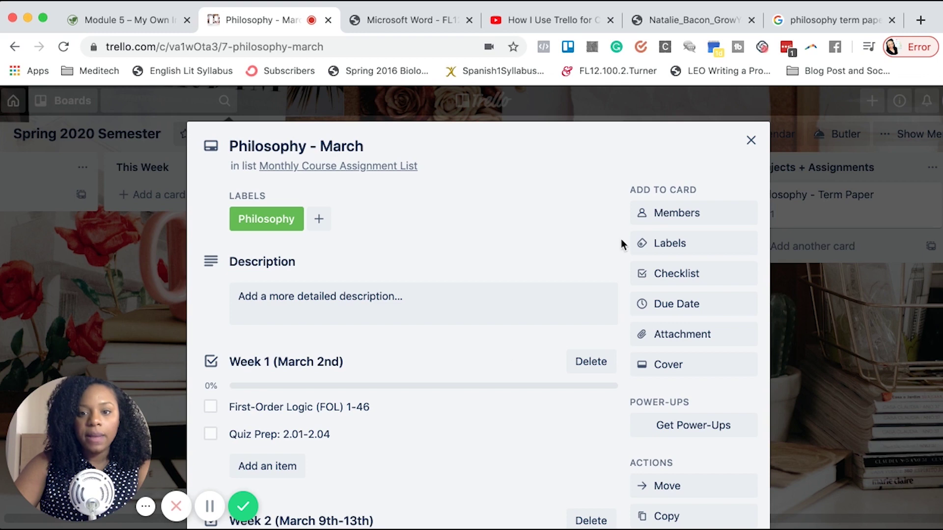
left_click(751, 142)
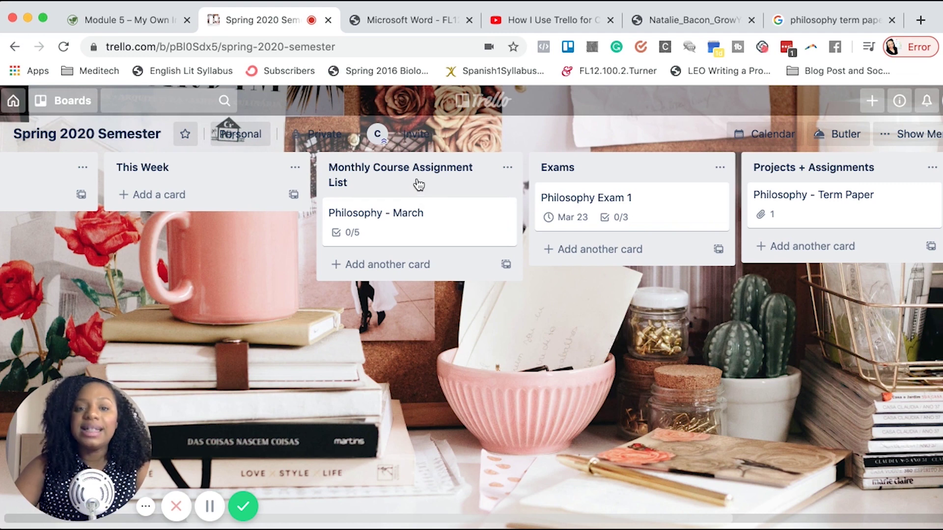
- Open the Philosophy - Term Paper card in Projects + Assignments, review its rubric attachment and checklist, and close it
left_click_drag(604, 162, 646, 135)
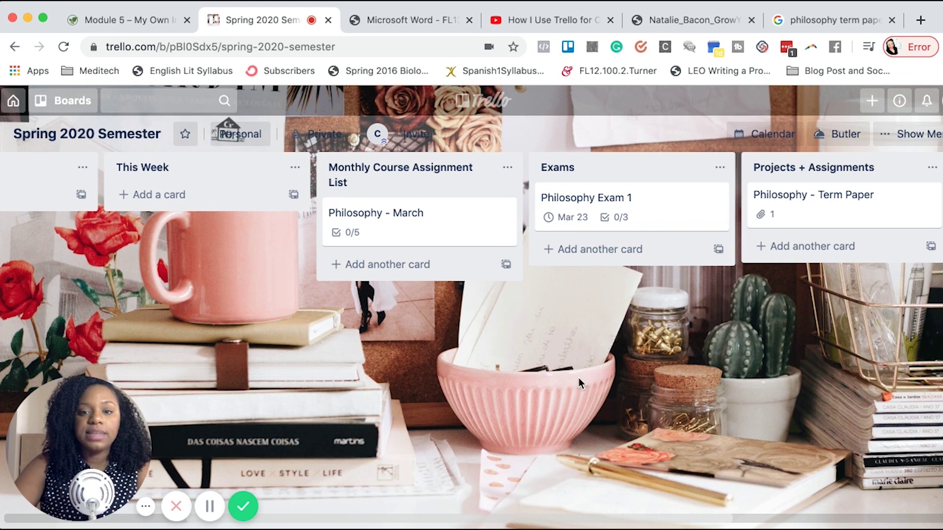
scroll(627, 284, "right", 1)
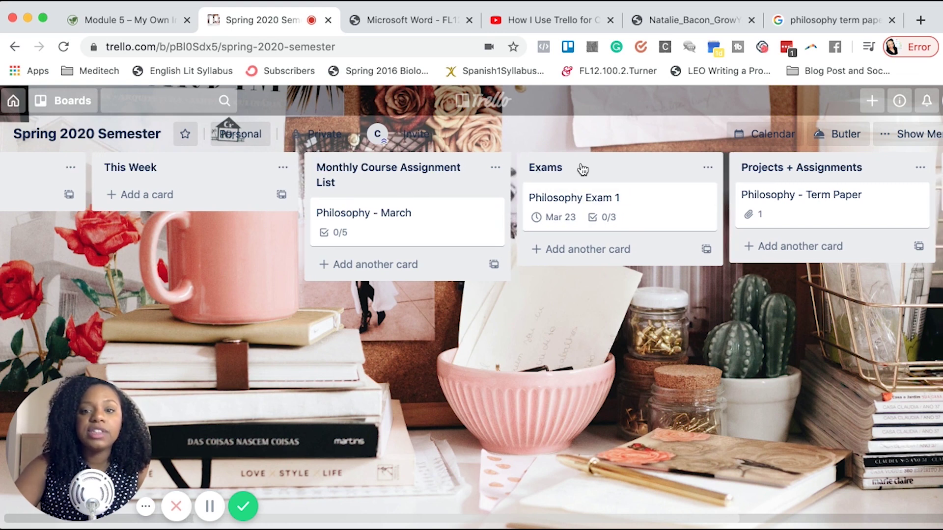
scroll(564, 320, "right", 5)
left_click_drag(592, 176, 627, 159)
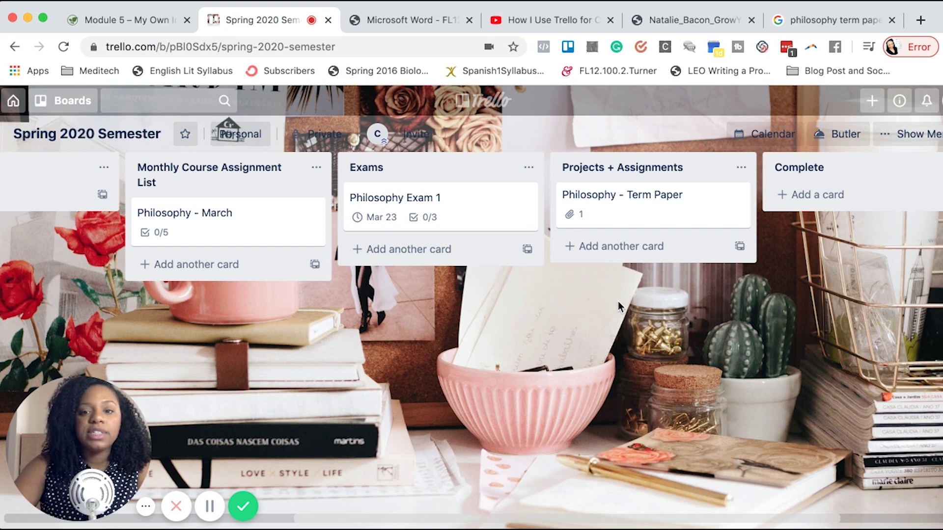
left_click(638, 212)
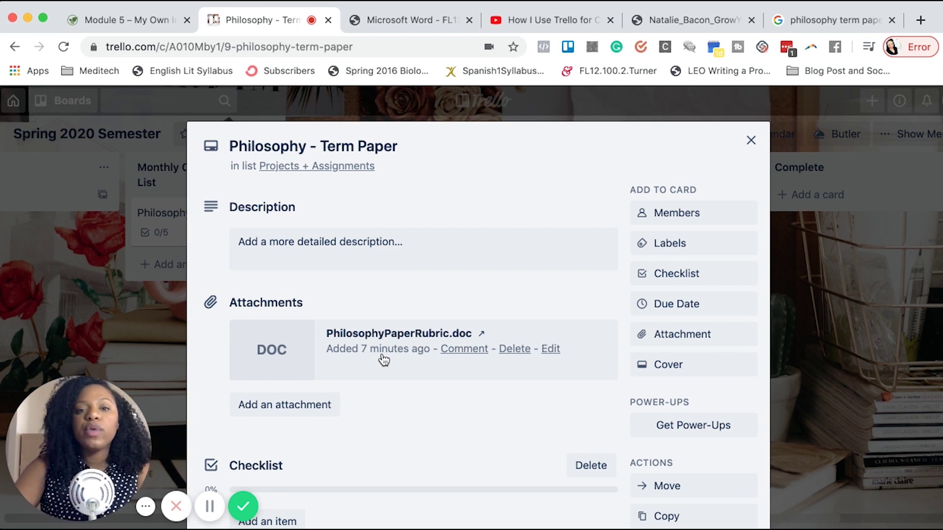
scroll(389, 410, "down", 3)
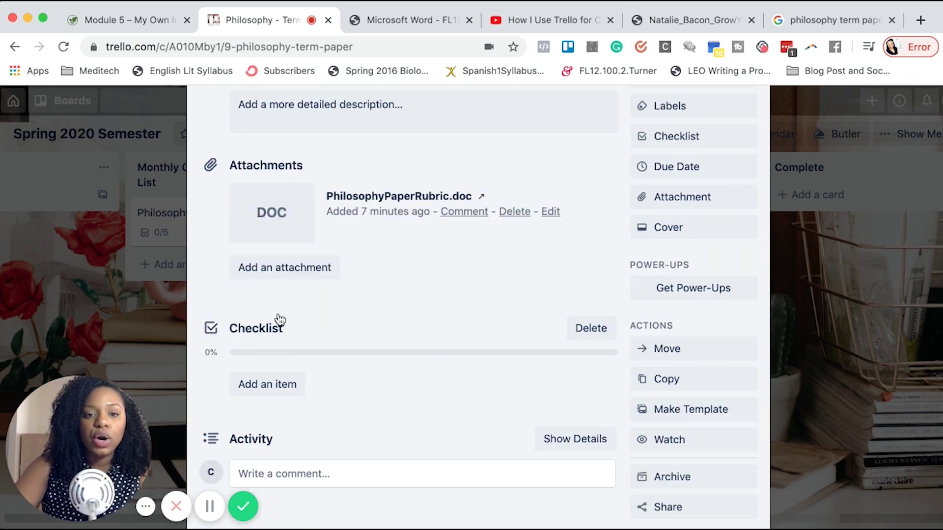
scroll(282, 305, "up", 3)
scroll(283, 302, "down", 5)
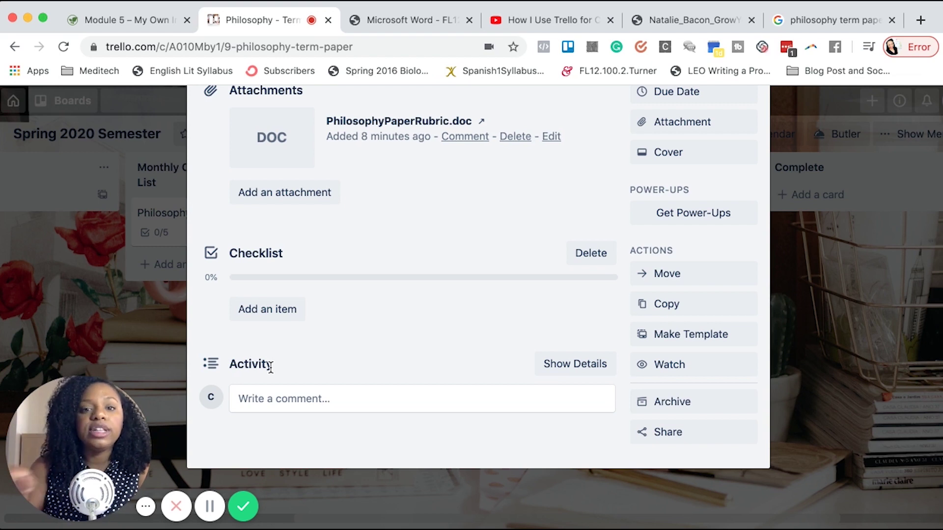
scroll(354, 285, "up", 4)
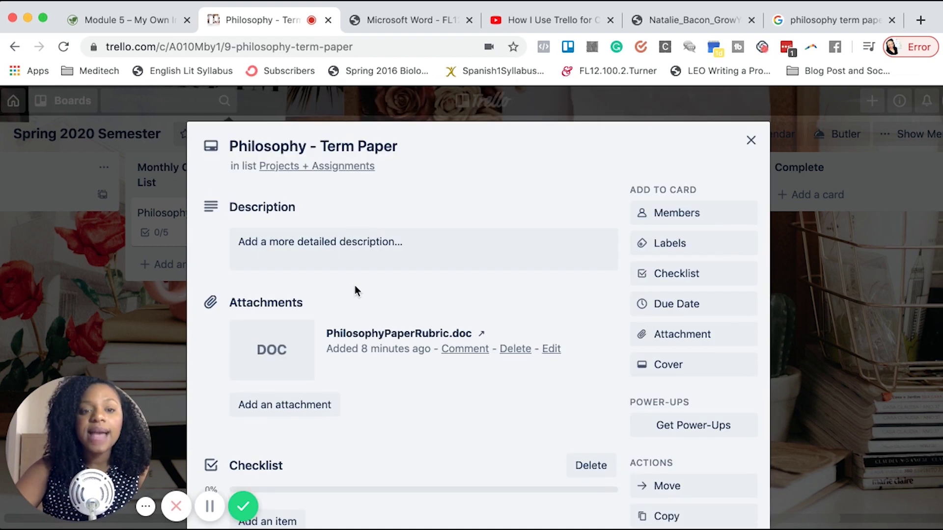
left_click(751, 140)
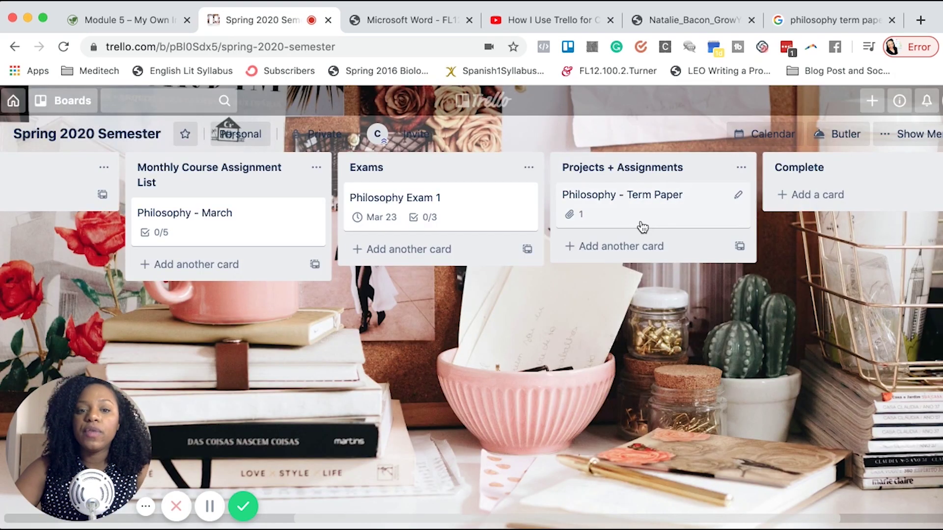
- Open the Philosophy Exam 1 card in the Exams list, review its due date and 5-7 Day Study Plan checklist, and close it
left_click(393, 208)
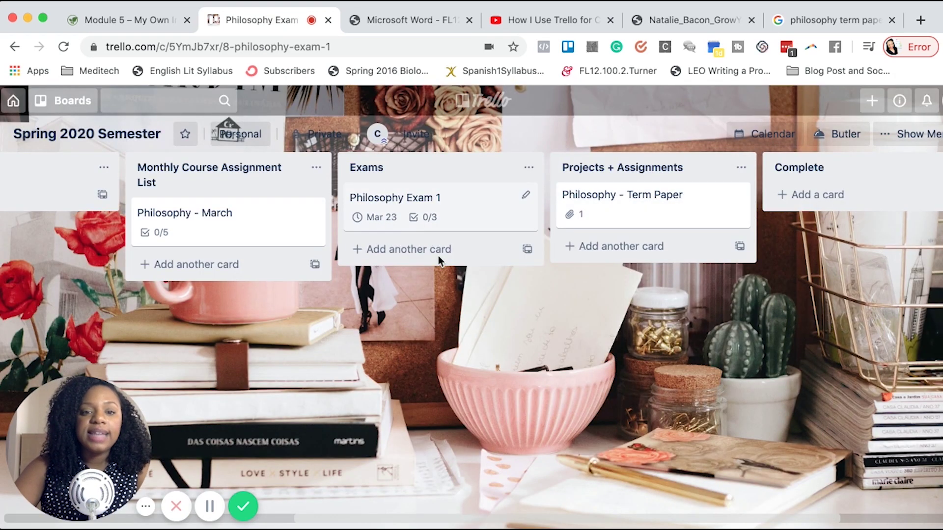
scroll(437, 273, "down", 4)
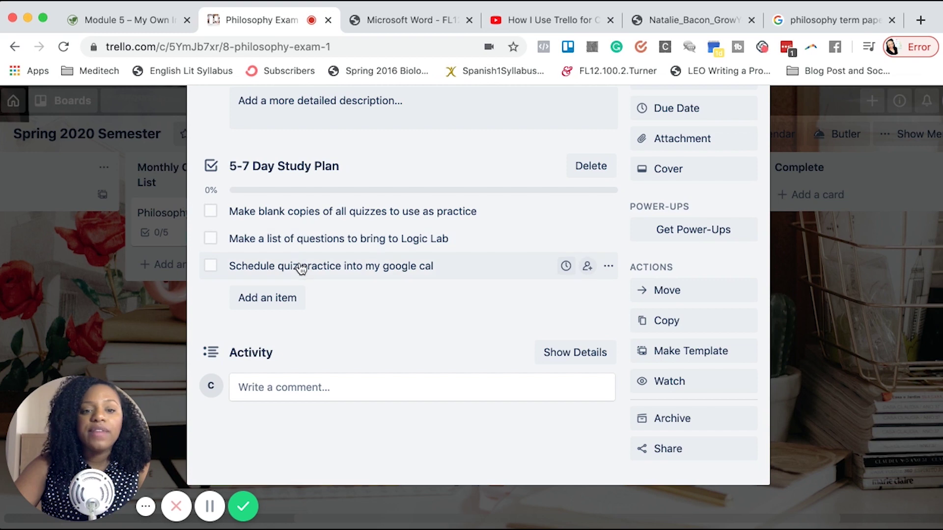
scroll(309, 228, "up", 5)
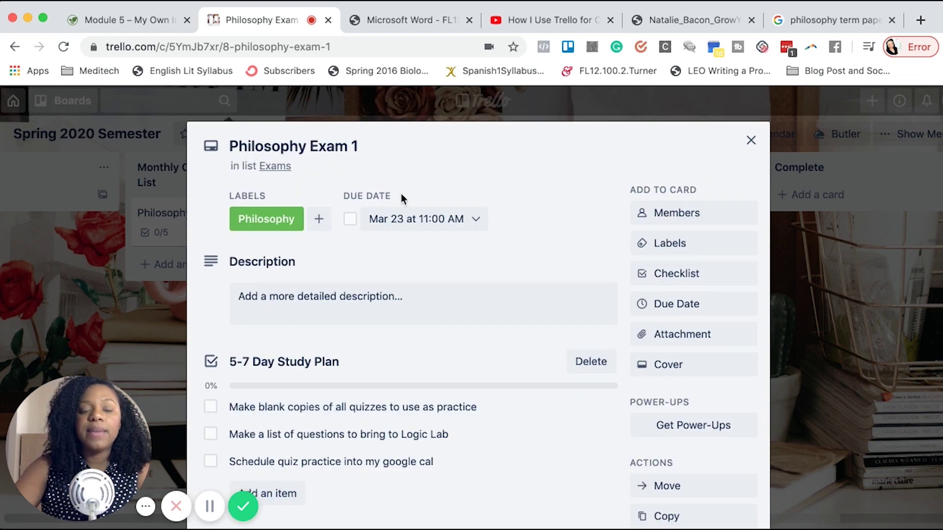
scroll(432, 326, "down", 1)
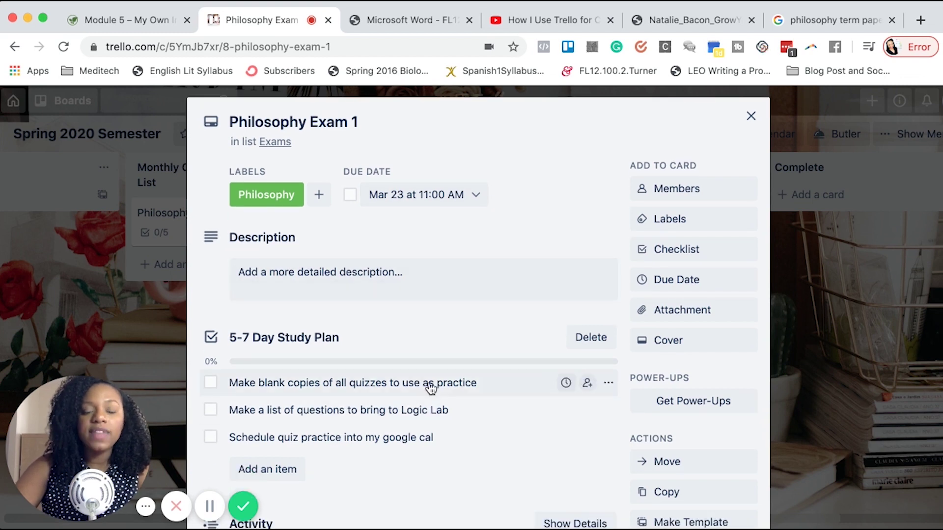
left_click(750, 116)
mouse_move(799, 167)
left_mouse_down()
mouse_move(806, 120)
mouse_move(798, 168)
left_mouse_up()
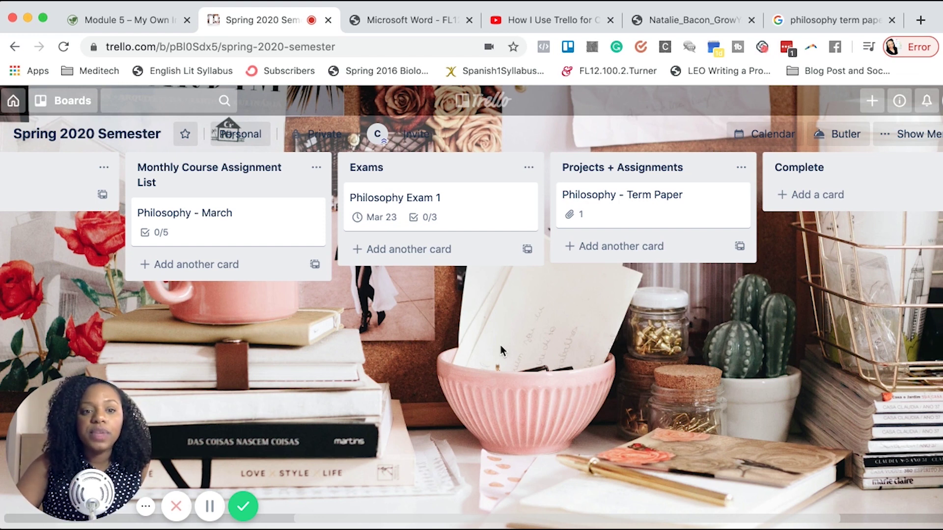
- Open the Syllabus attachment of the Philosophy card in Genearal Class Info, review its reading and quiz schedule, and return to the board
scroll(500, 346, "left", 10)
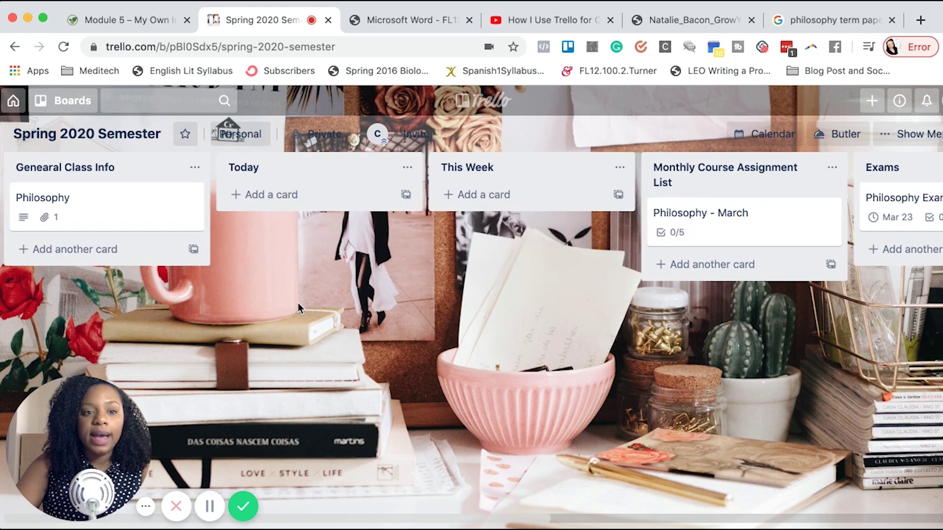
left_click(82, 212)
scroll(281, 320, "down", 6)
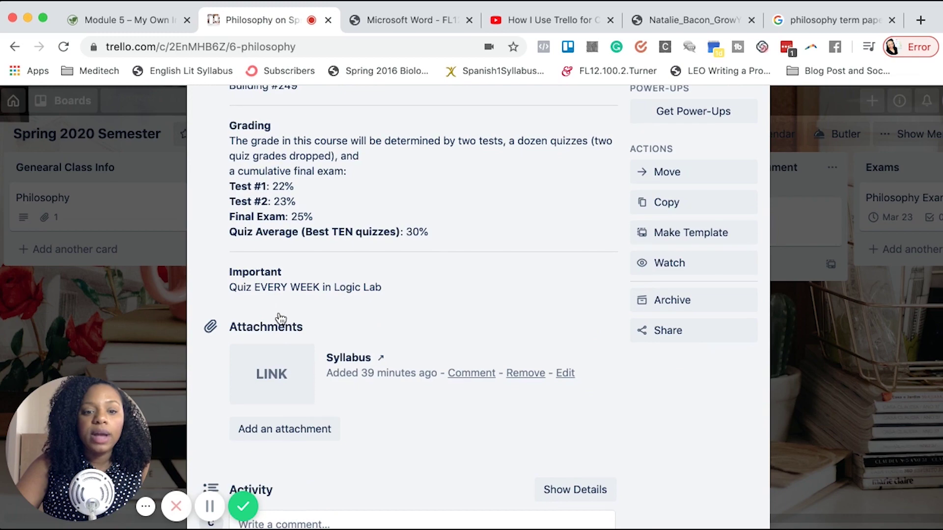
left_click(273, 355)
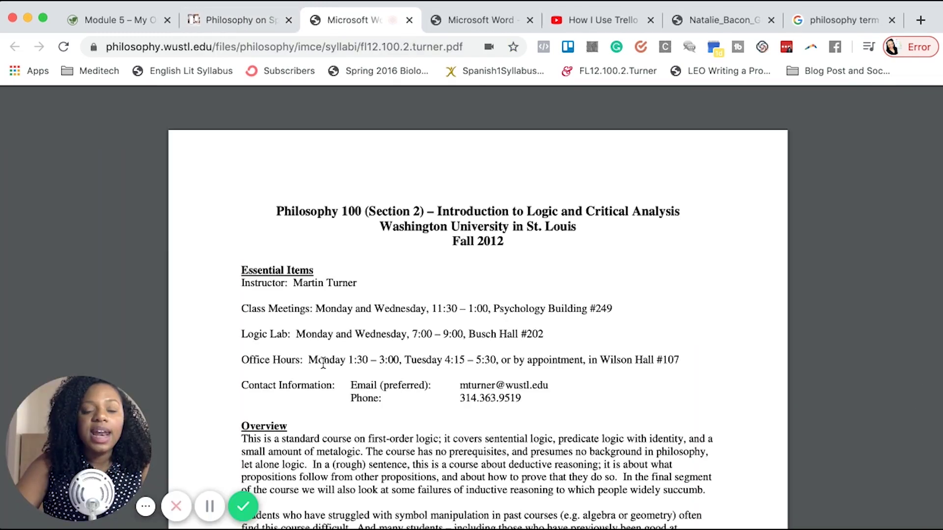
scroll(323, 363, "down", 20)
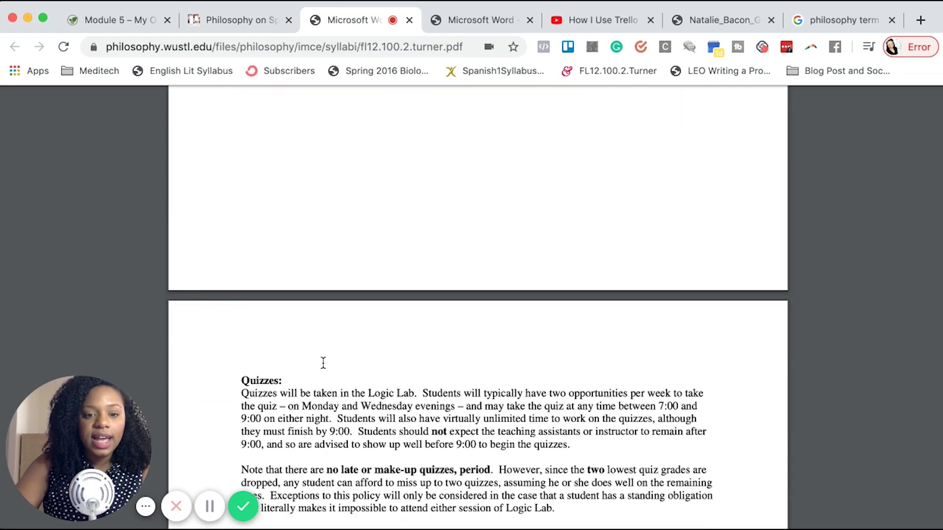
scroll(323, 363, "down", 15)
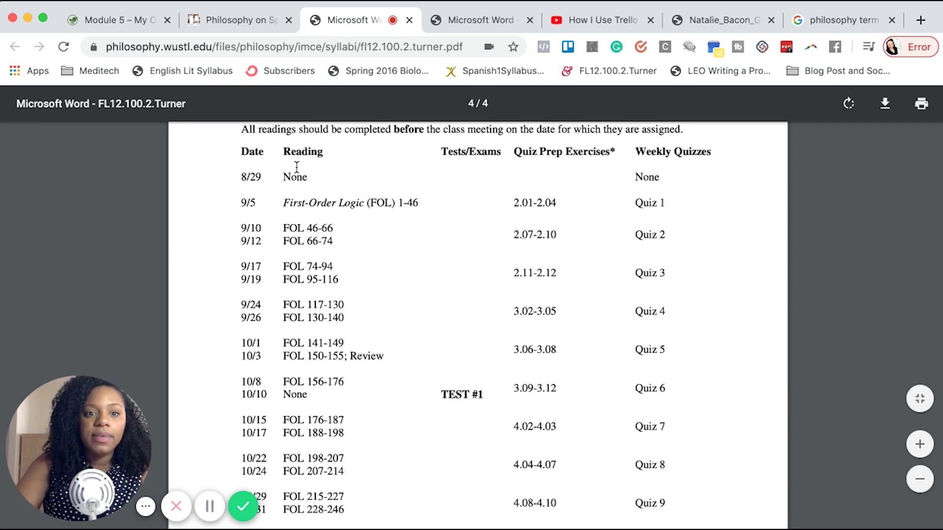
left_click(239, 22)
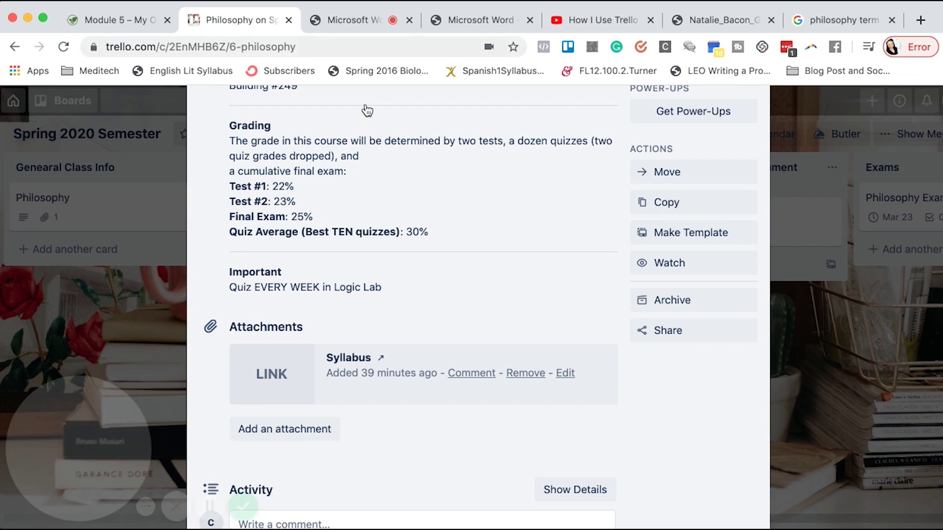
scroll(367, 111, "up", 10)
key("Escape")
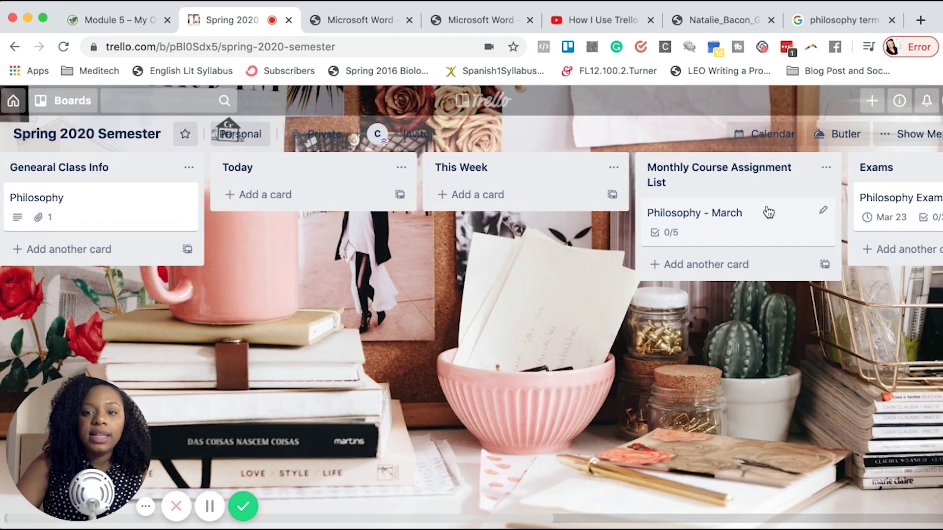
- Open the Philosophy - March card again, compare its Week 1 and Week 2 checklists with the syllabus schedule, and close it
scroll(700, 211, "right", 15)
scroll(540, 209, "left", 7)
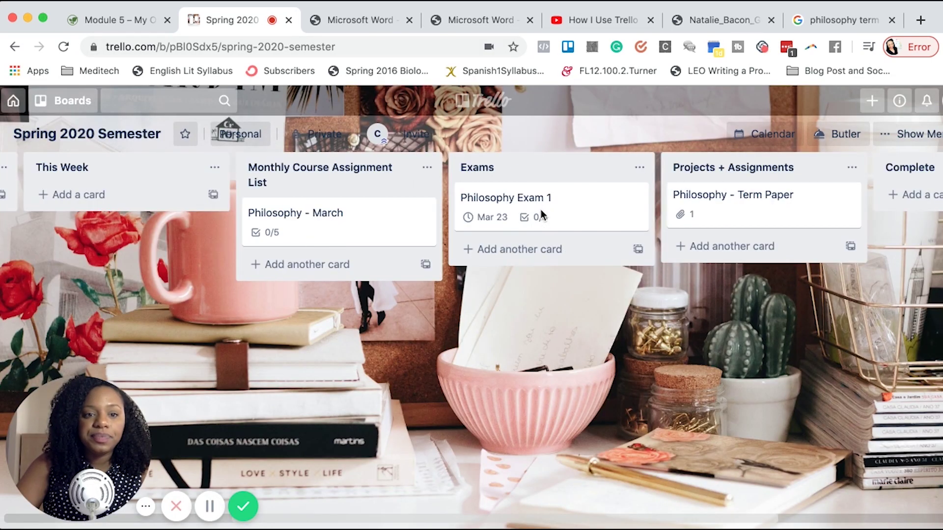
left_click(339, 207)
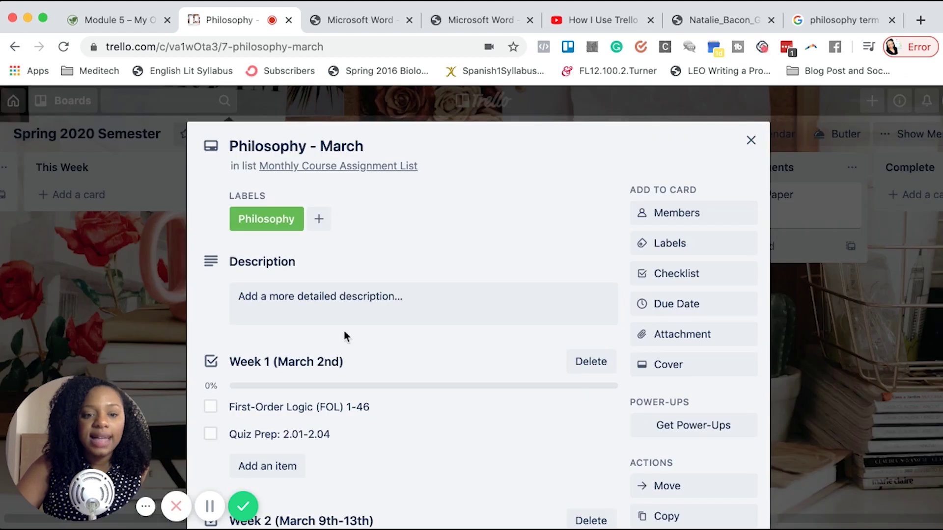
scroll(344, 331, "down", 1)
scroll(317, 415, "down", 2)
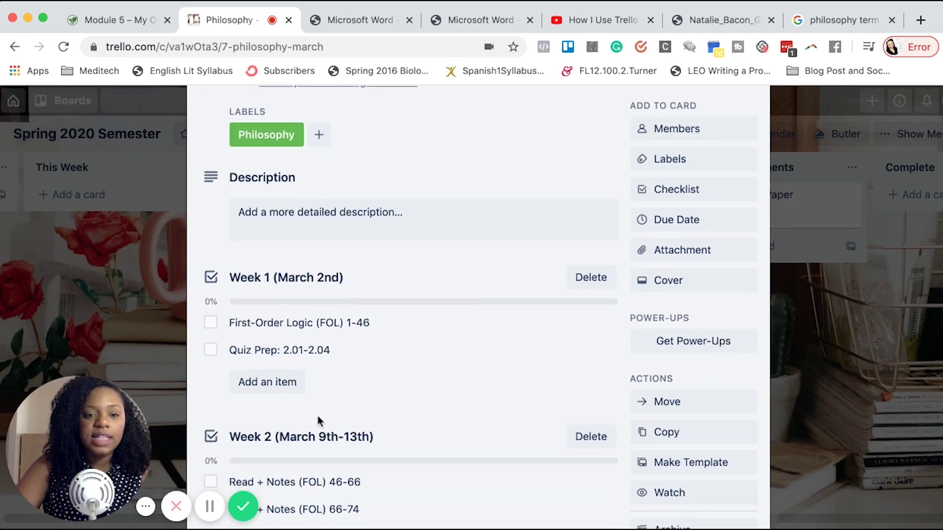
scroll(317, 415, "down", 4)
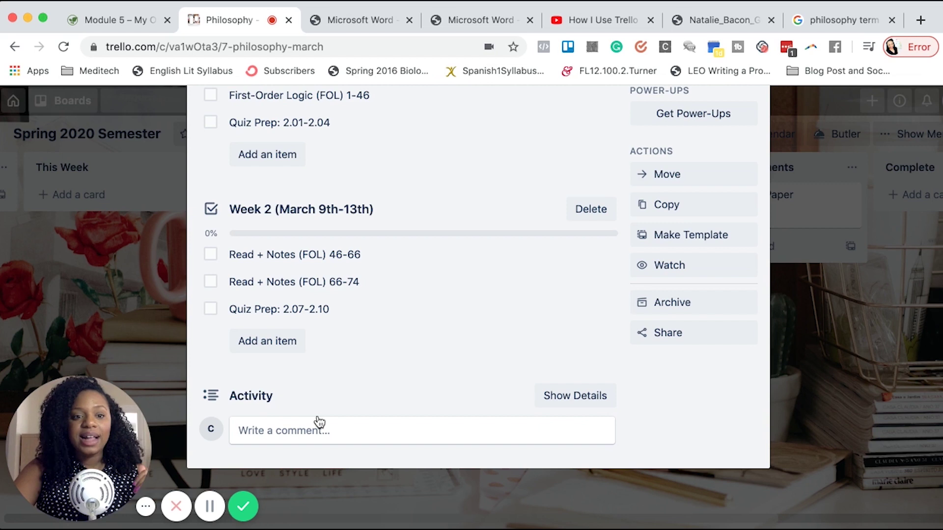
left_click(147, 325)
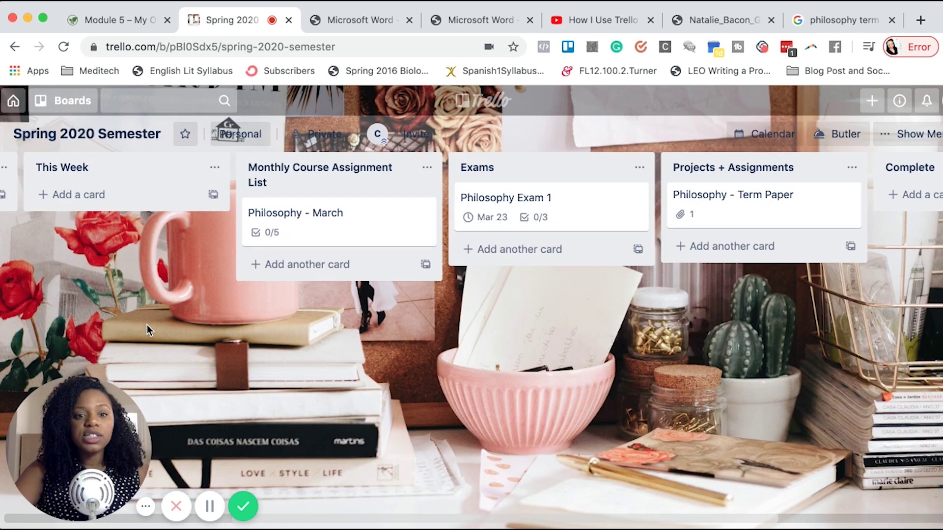
- Convert the Week 1 items First-Order Logic (FOL) 1-46 and Quiz Prep: 2.01-2.04 in the Philosophy - March card into separate cards
scroll(147, 325, "left", 1)
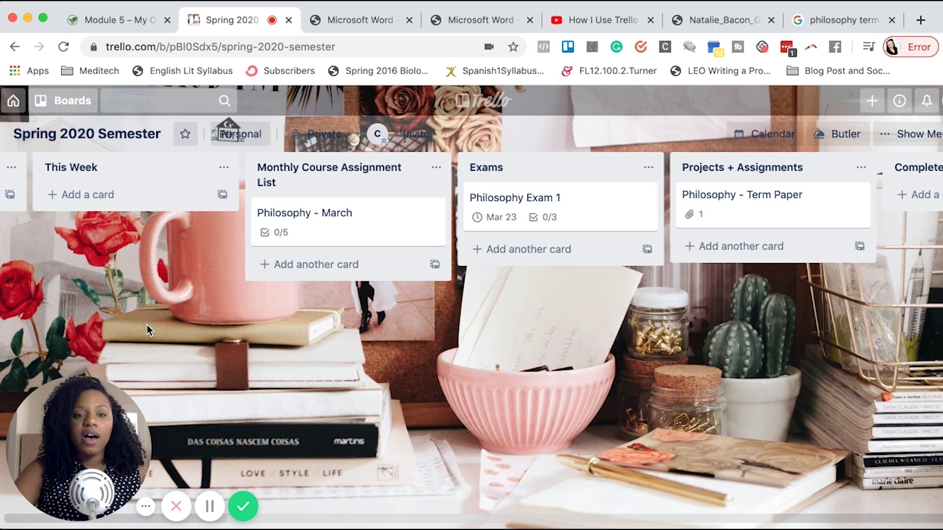
scroll(146, 325, "left", 5)
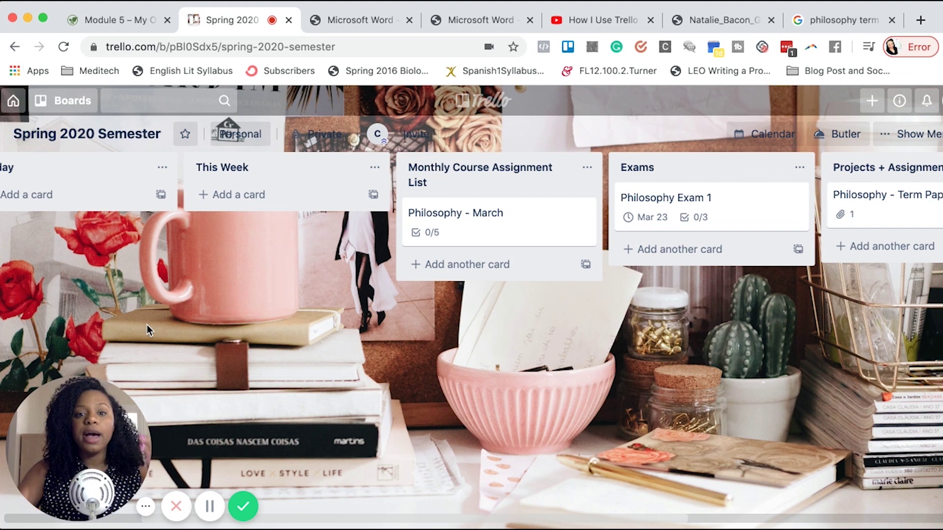
left_click(488, 215)
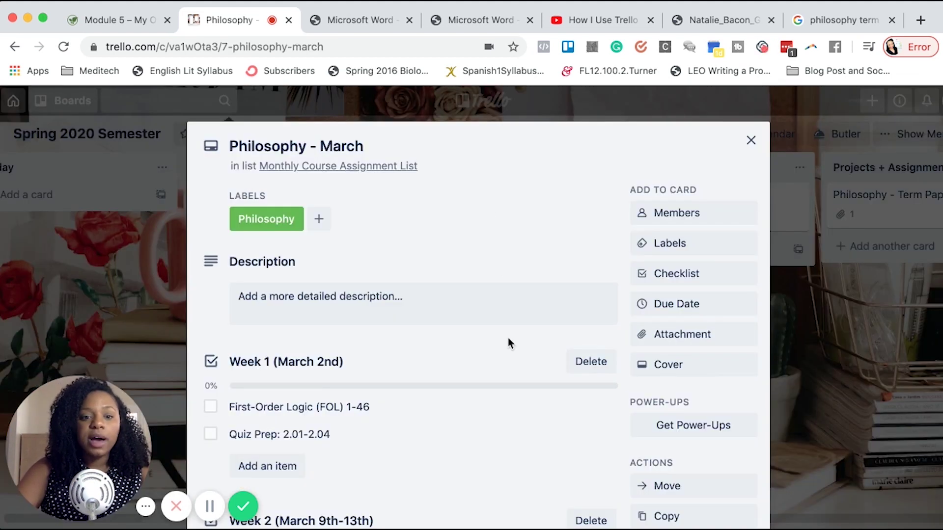
scroll(508, 338, "down", 3)
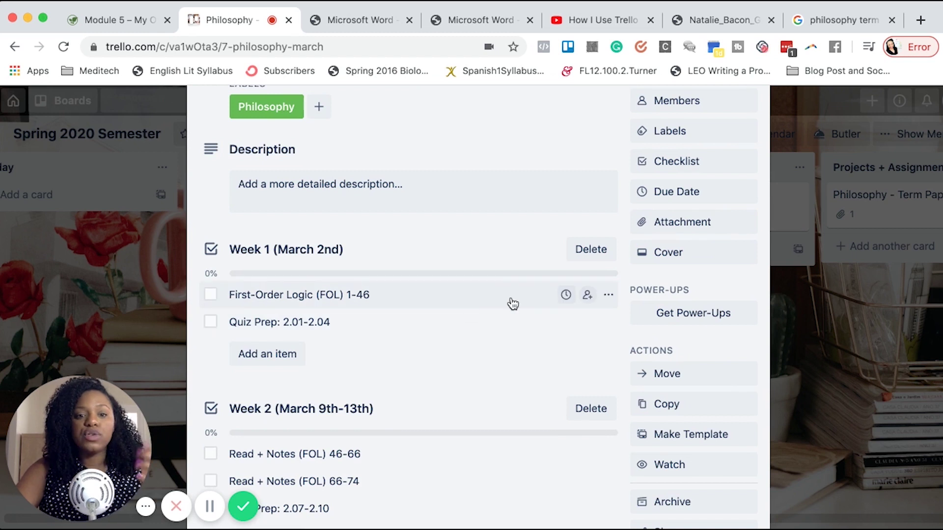
left_click(608, 296)
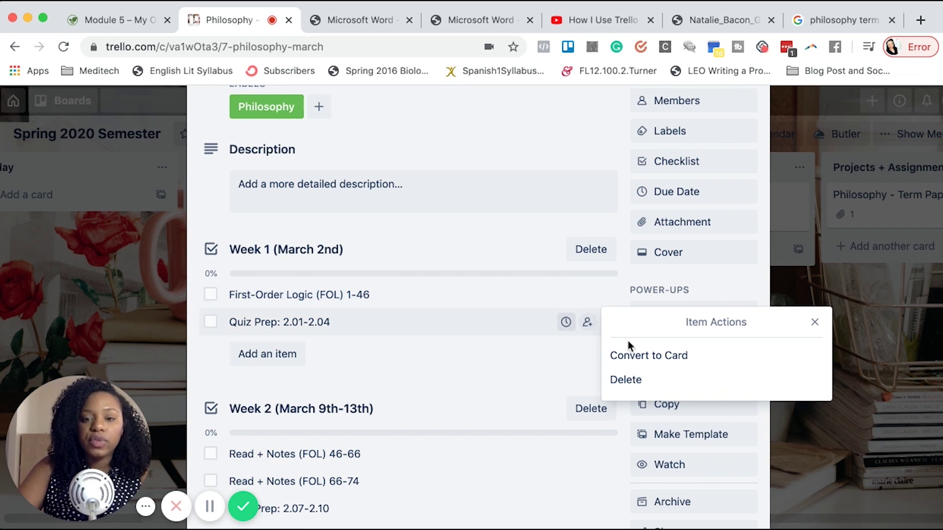
left_click(646, 356)
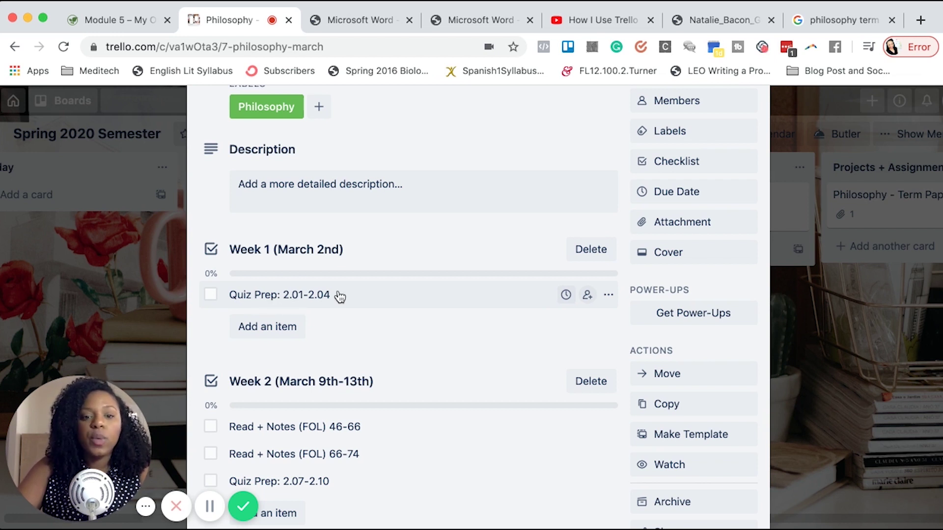
left_click(607, 296)
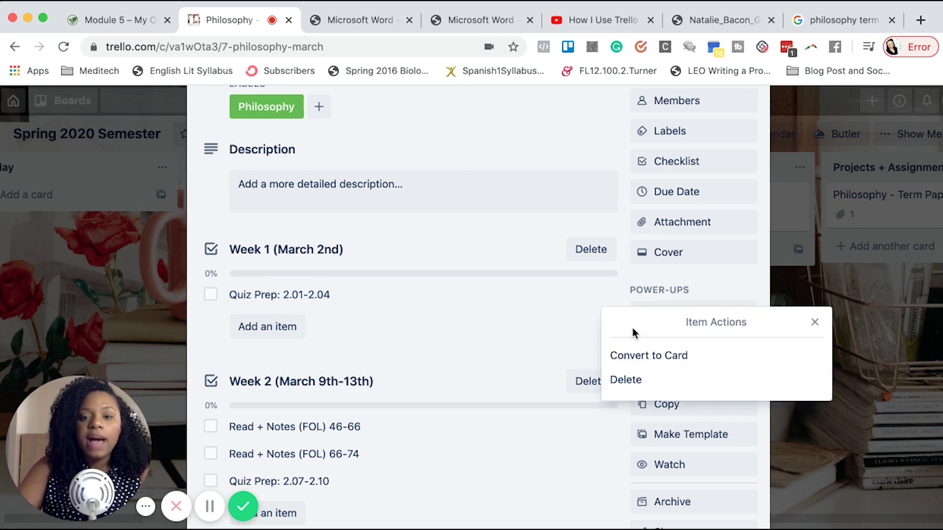
left_click(620, 354)
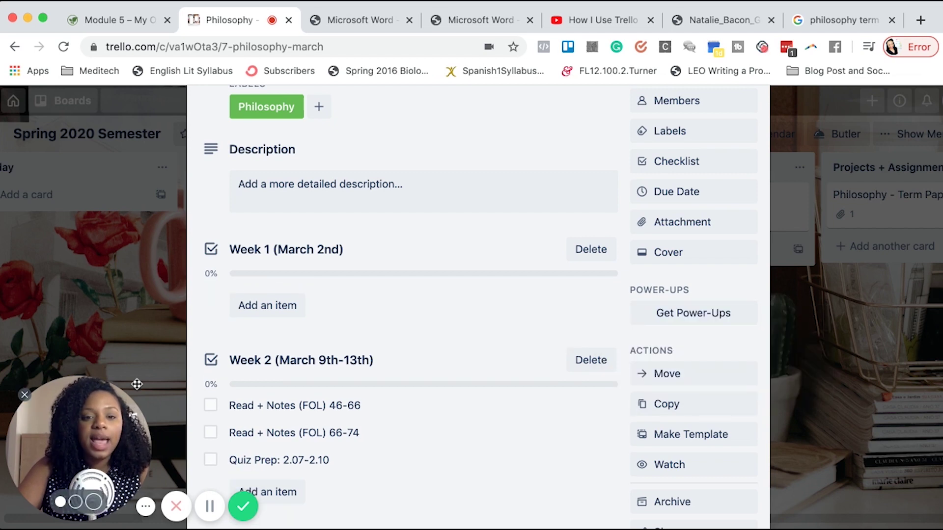
left_click(153, 324)
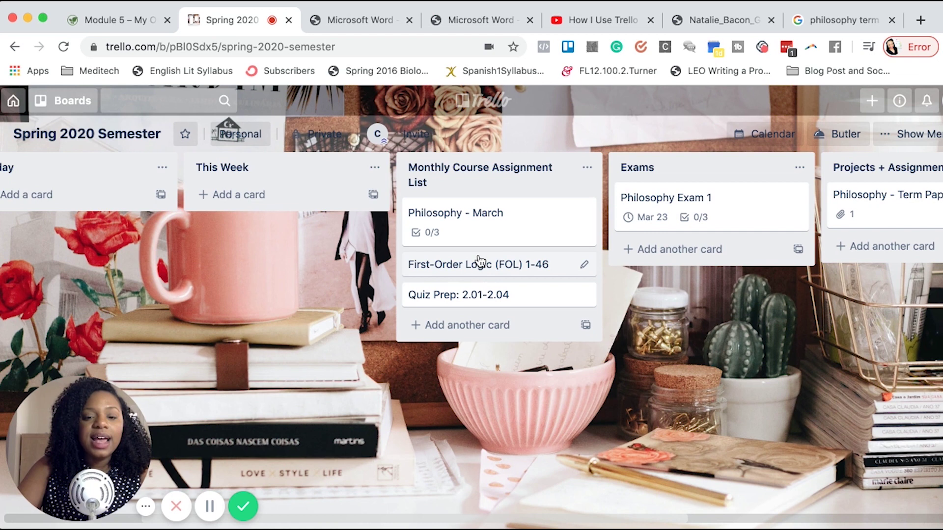
- Move the First-Order Logic (FOL) 1-46 and Quiz Prep: 2.01-2.04 cards to This Week, and the First-Order Logic card on to Today
left_click_drag(472, 269, 287, 210)
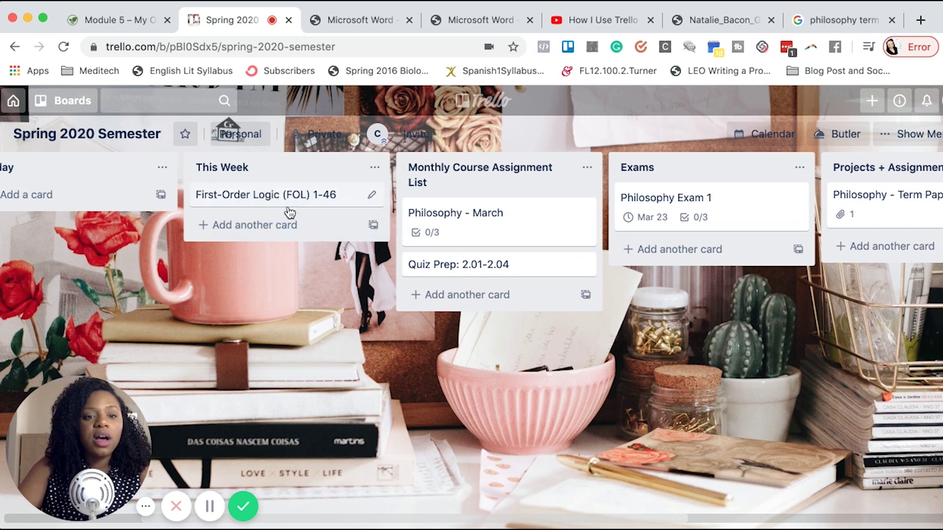
left_click_drag(458, 269, 248, 237)
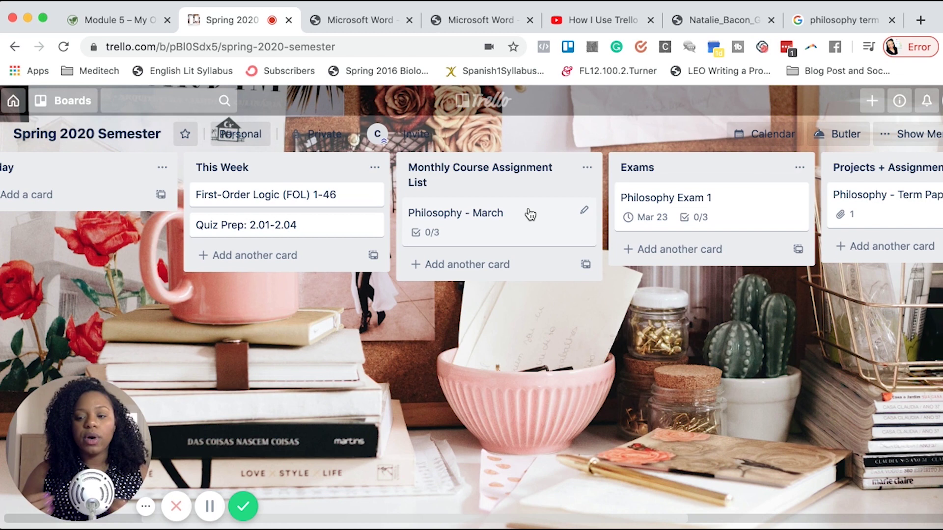
scroll(360, 308, "left", 5)
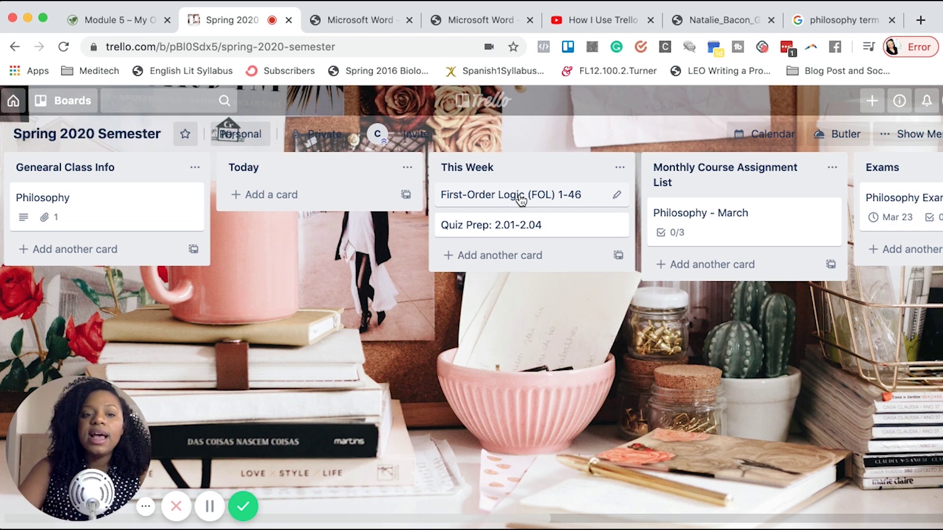
left_click_drag(522, 199, 300, 209)
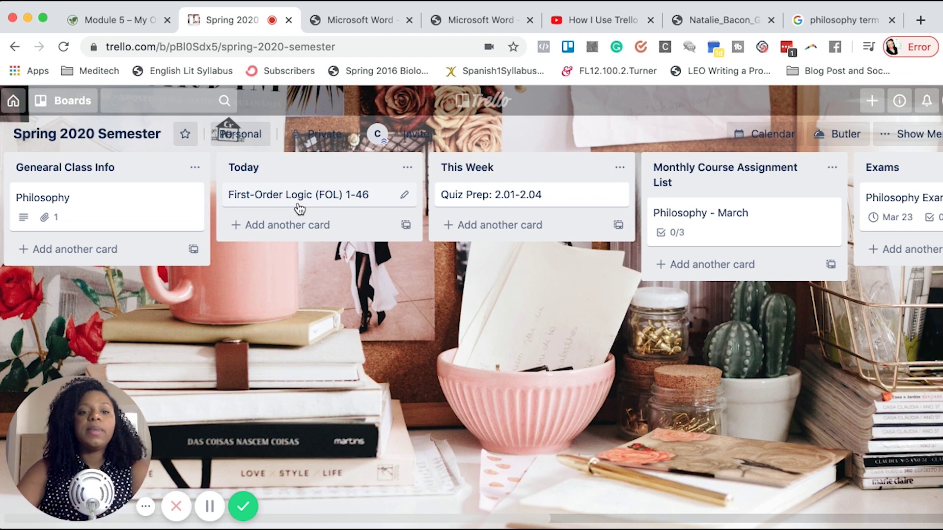
- Move the First-Order Logic (FOL) 1-46 card from Today to Complete and archive all cards in the Complete list
left_click_drag(299, 209, 611, 212)
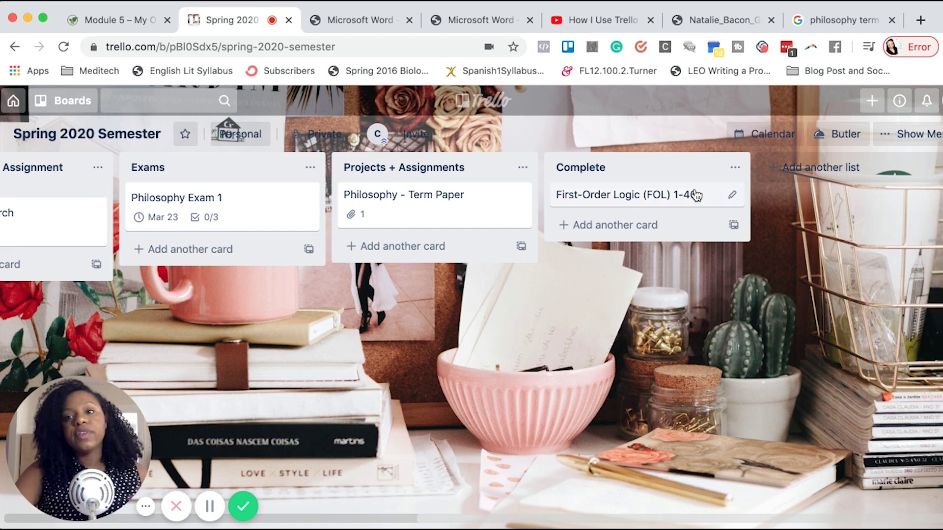
left_click(734, 167)
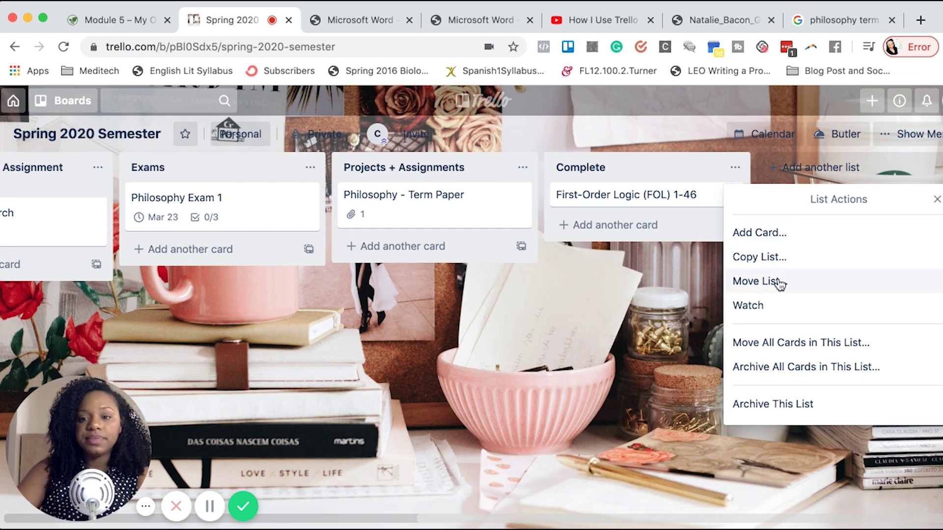
left_click(768, 366)
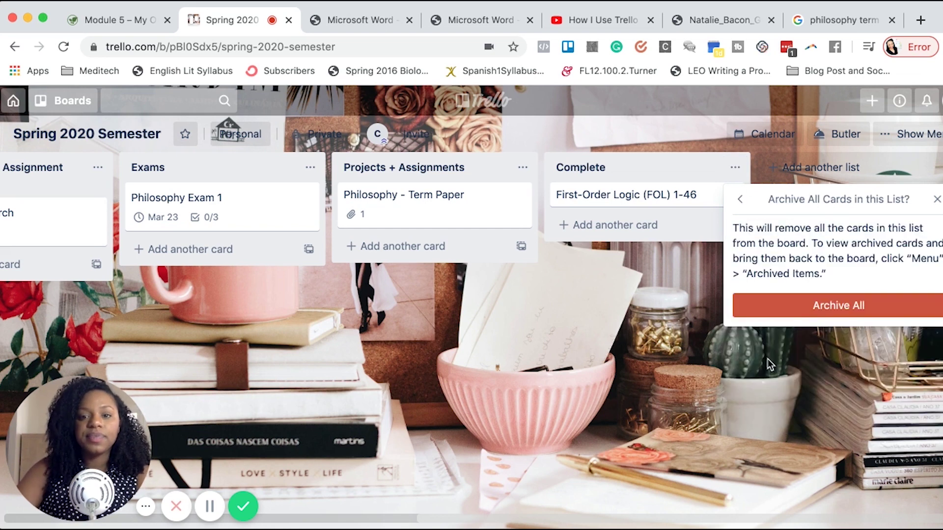
left_click(802, 307)
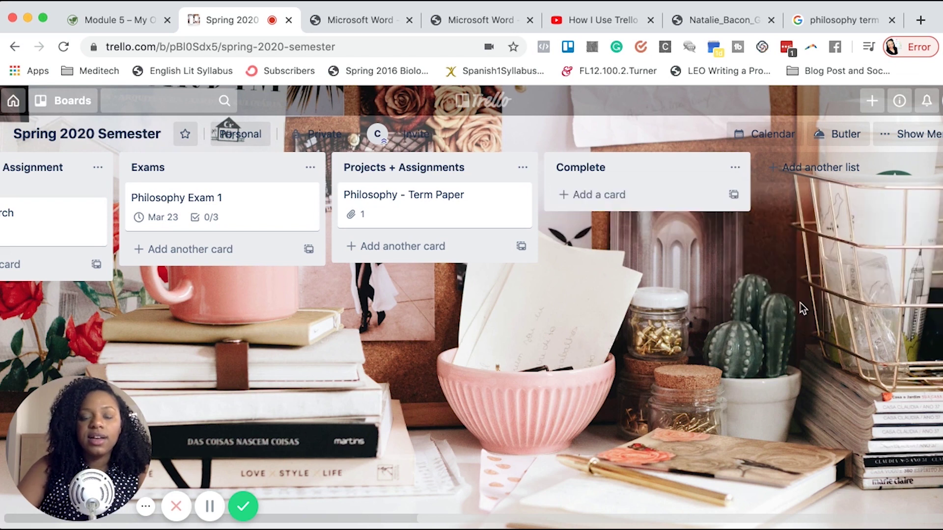
scroll(497, 398, "left", 15)
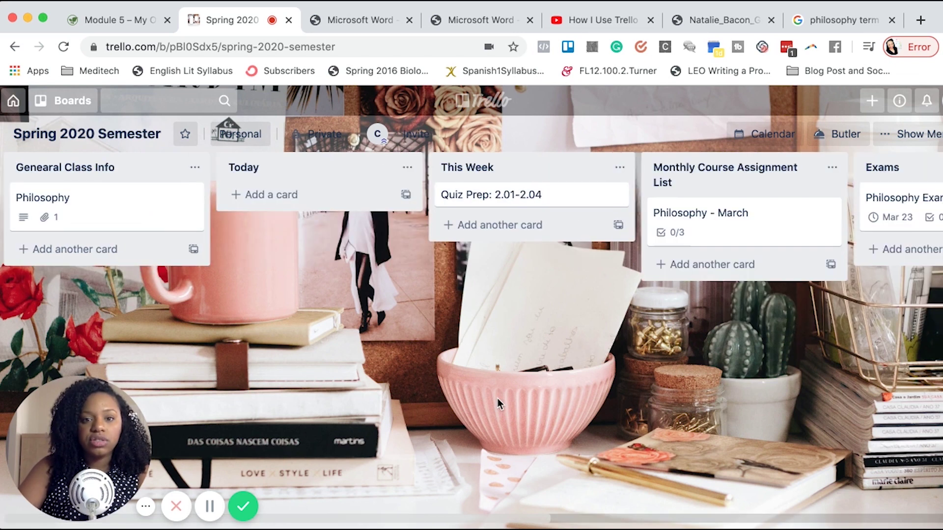
- Convert the Week 2 items Read + Notes (FOL) 46-66, Read + Notes (FOL) 66-74 and Quiz Prep: 2.07-2.10 in Philosophy - March into cards
scroll(496, 398, "right", 1)
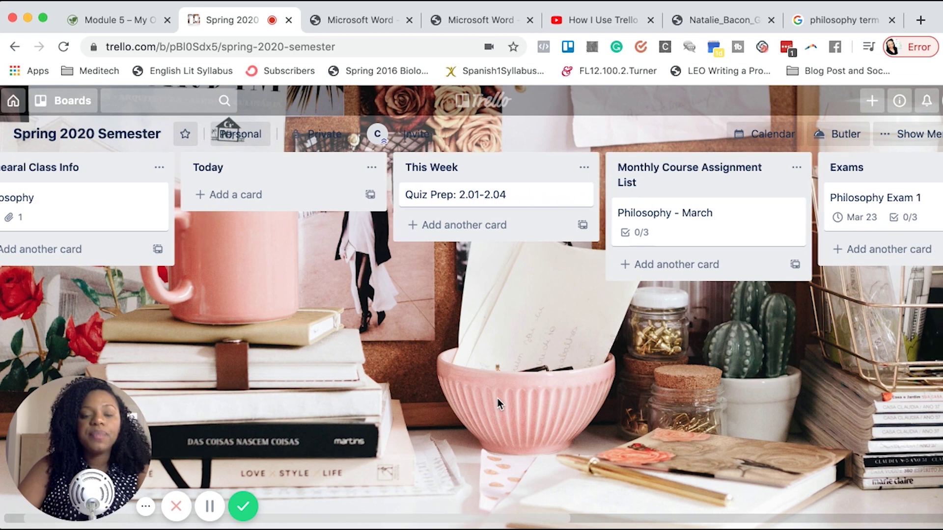
left_click(734, 225)
scroll(439, 254, "down", 2)
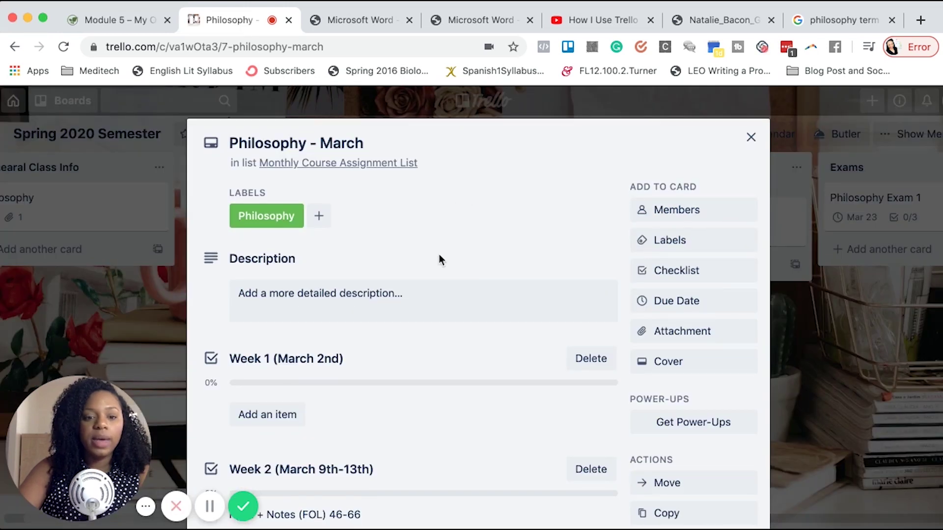
scroll(439, 259, "down", 2)
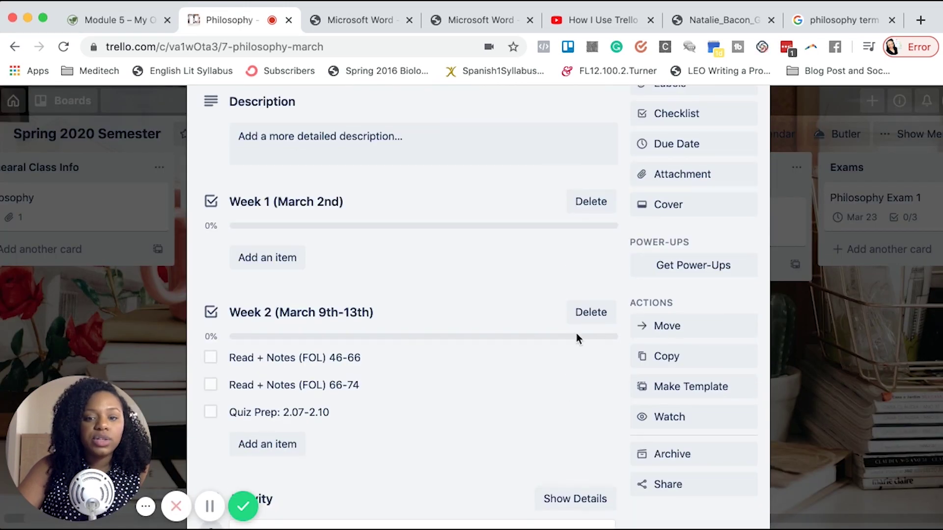
left_click(603, 362)
left_click(648, 417)
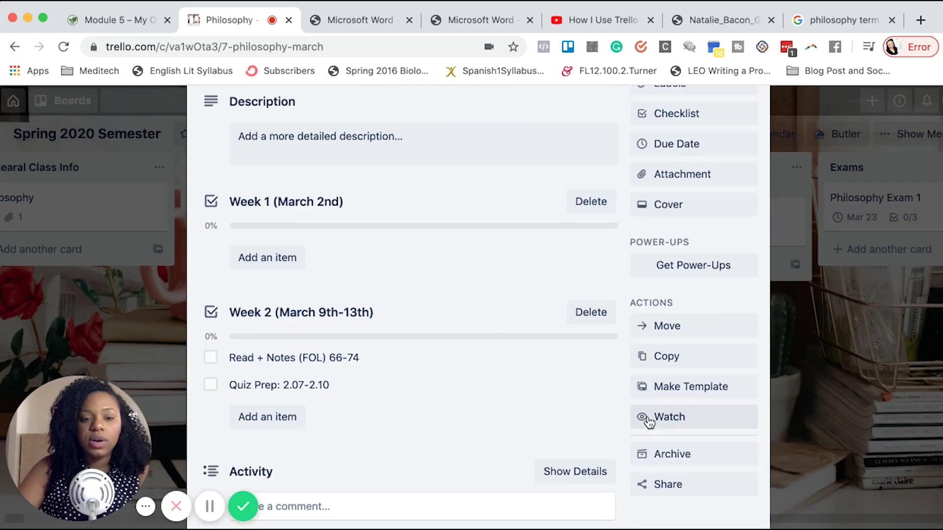
left_click(609, 358)
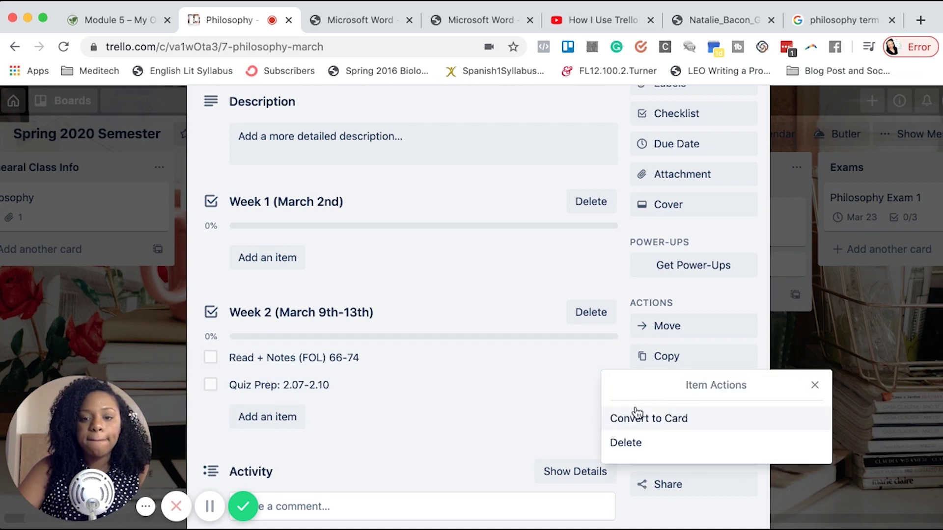
left_click(637, 415)
left_click(608, 359)
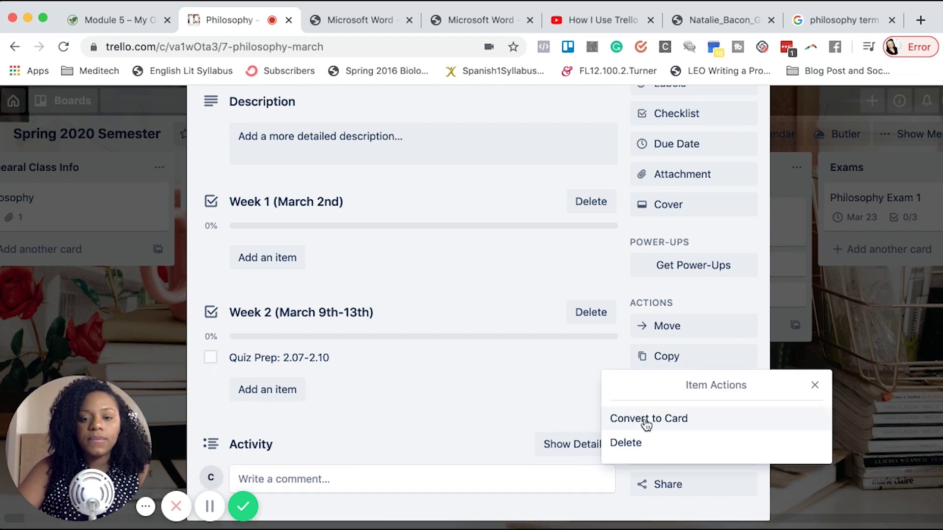
left_click(646, 420)
left_click(871, 418)
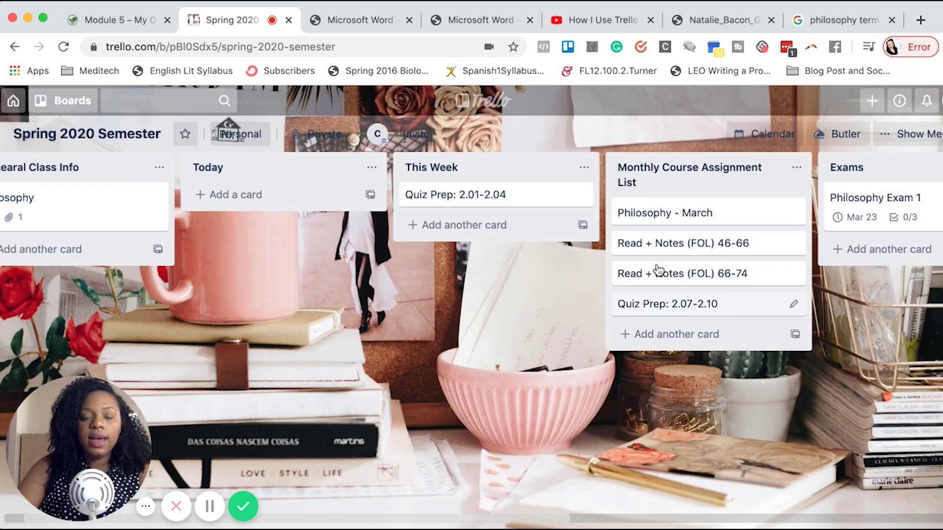
- Move Quiz Prep: 2.01-2.04 to Today, and both Read + Notes (FOL) cards and Quiz Prep: 2.07-2.10 to This Week
left_click_drag(471, 197, 275, 199)
left_click_drag(679, 248, 472, 201)
left_click_drag(679, 243, 491, 224)
left_click_drag(657, 243, 478, 248)
- Add the green Philosophy label to the Read + Notes (FOL) 46-66 card and close the card
left_click(480, 196)
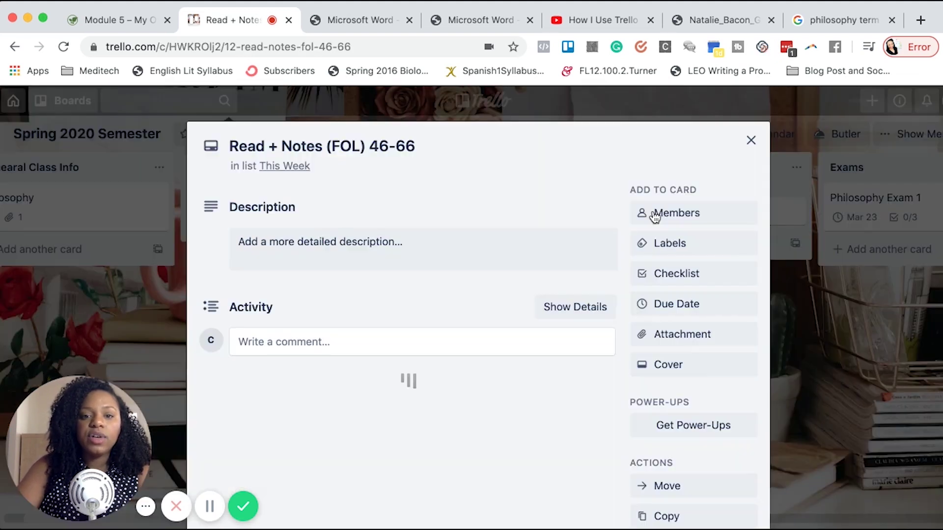
left_click(678, 246)
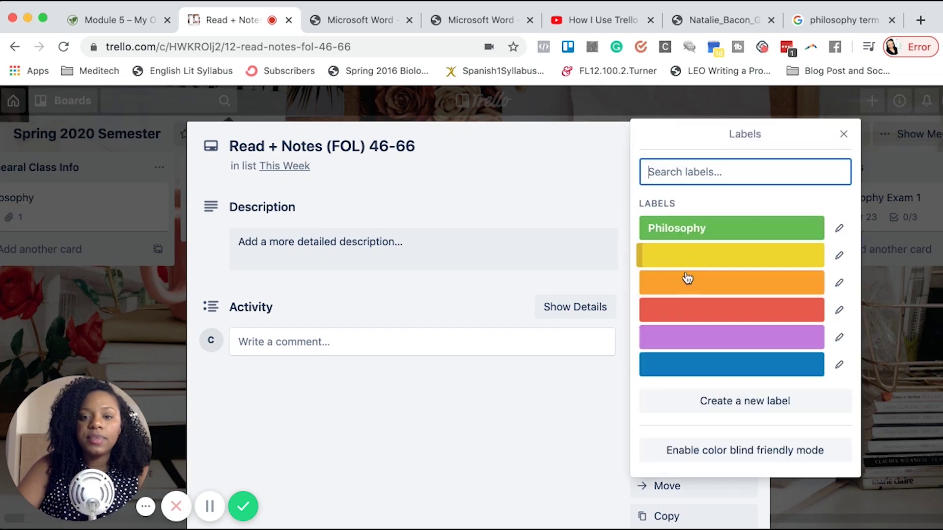
left_click(693, 240)
left_click(881, 352)
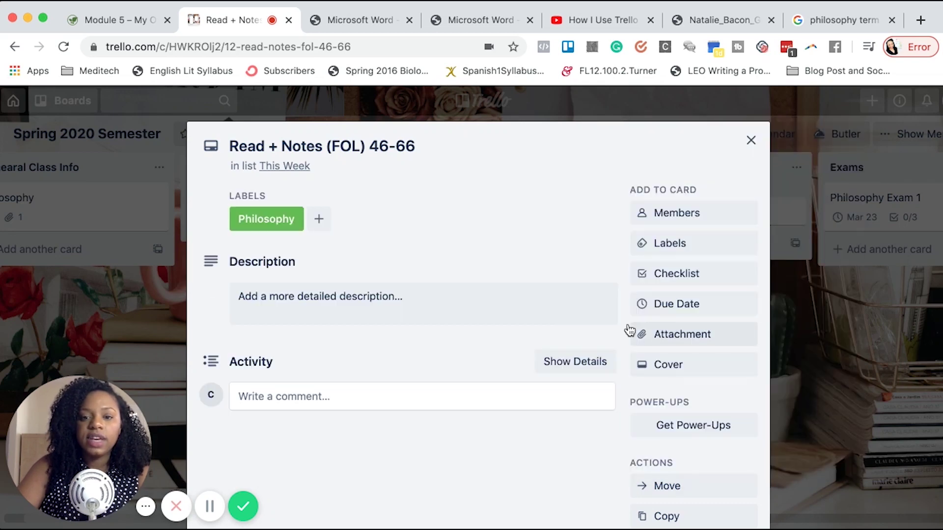
left_click(750, 140)
- Add the green Philosophy label to the Read + Notes (FOL) 66-74 card and close the card
left_click(488, 236)
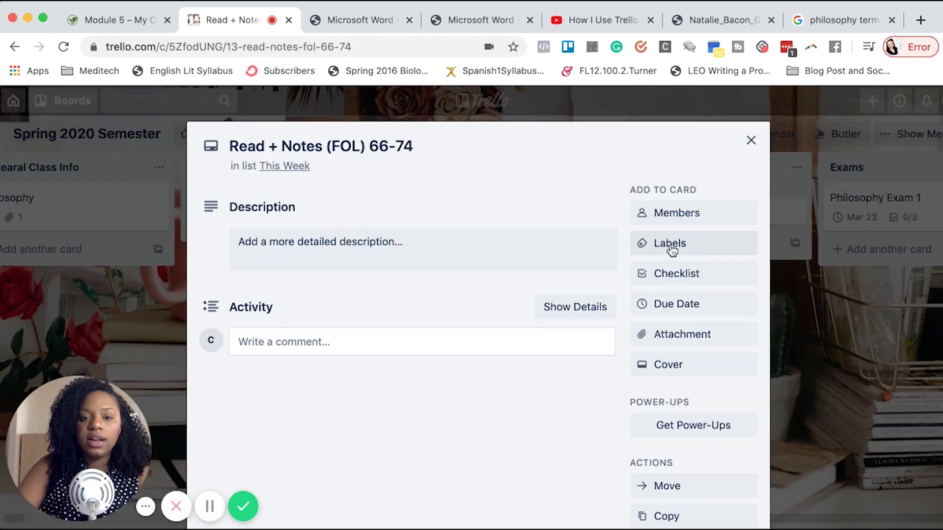
left_click(672, 249)
left_click(683, 229)
left_click(901, 314)
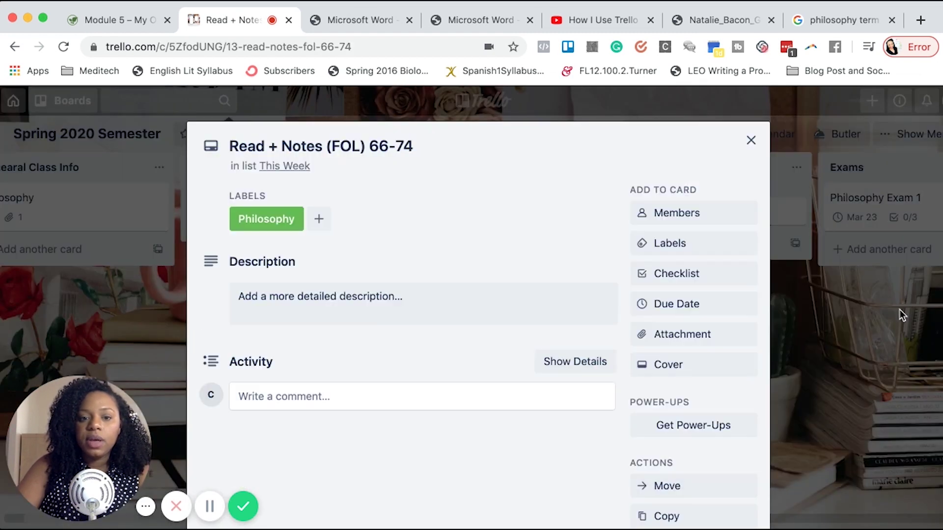
left_click(750, 142)
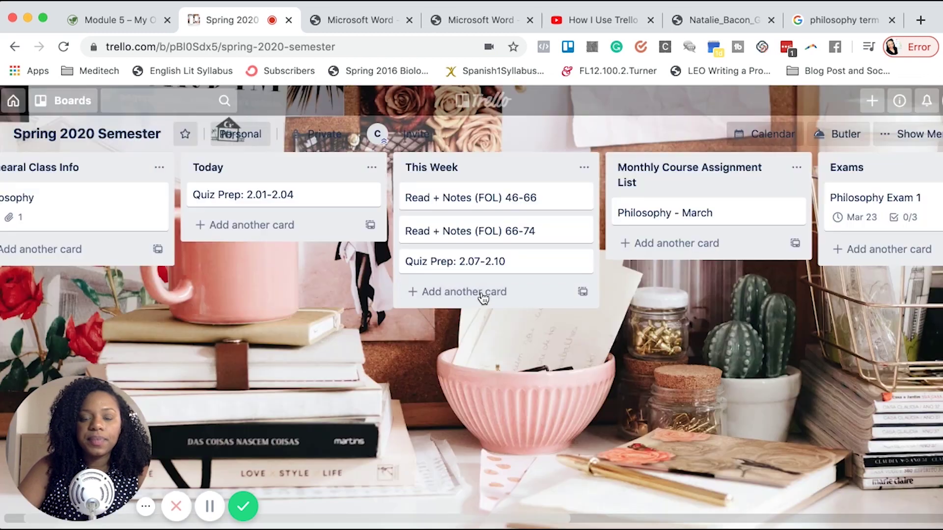
- Add the green Philosophy label to the Quiz Prep: 2.07-2.10 card and close the card
left_click(485, 264)
left_click(694, 245)
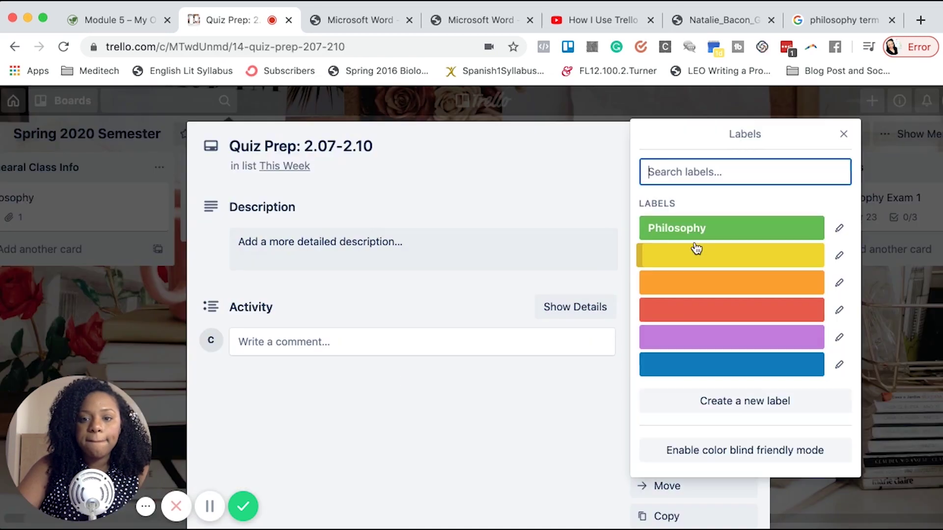
left_click(712, 234)
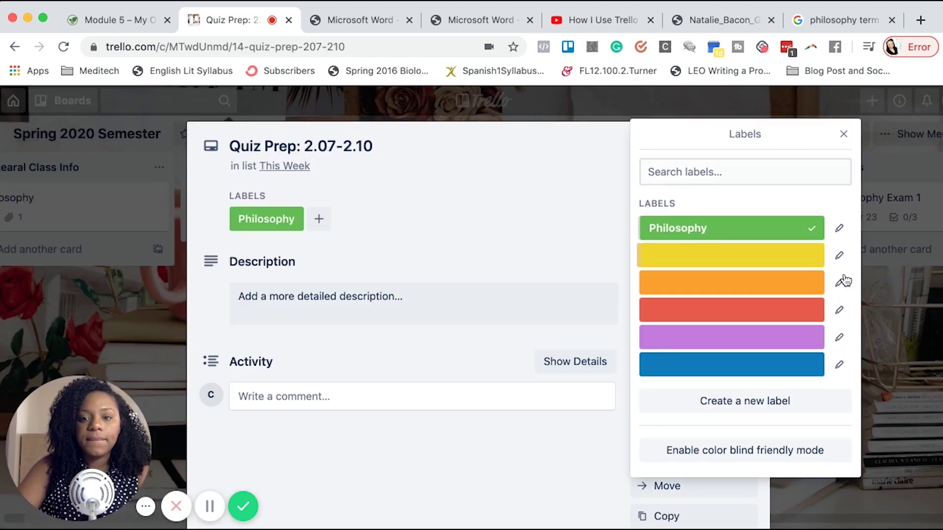
left_click(893, 300)
left_click(749, 142)
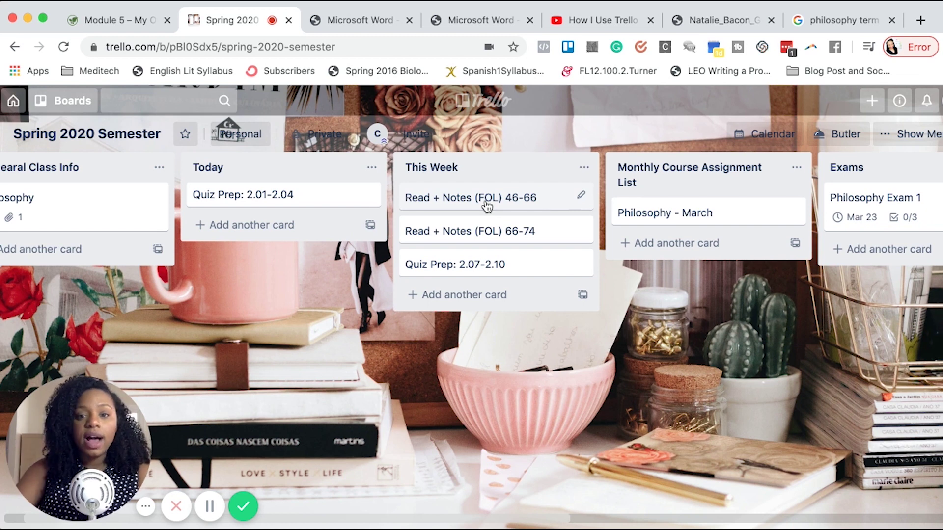
- Move the Read + Notes (FOL) 46-66 card through Today to Complete and archive all cards in the Complete list
left_click_drag(486, 207, 300, 233)
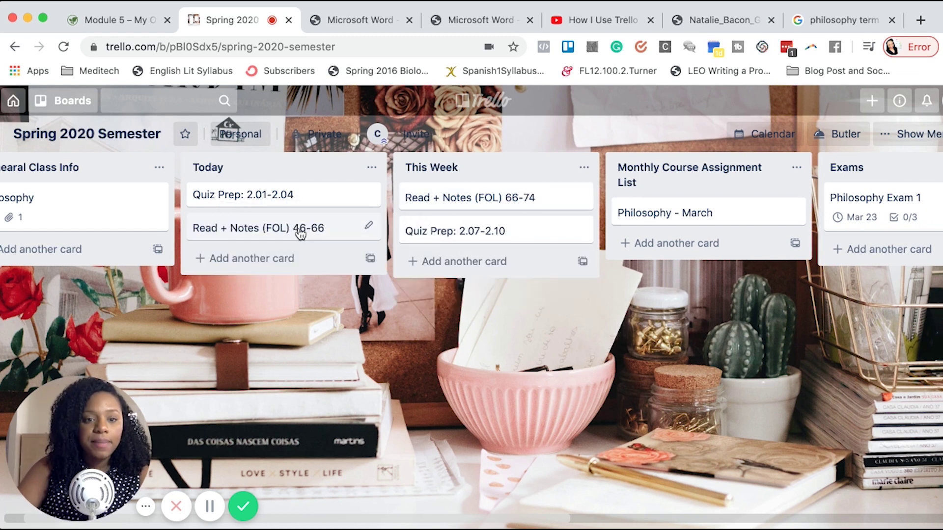
left_click_drag(301, 233, 617, 212)
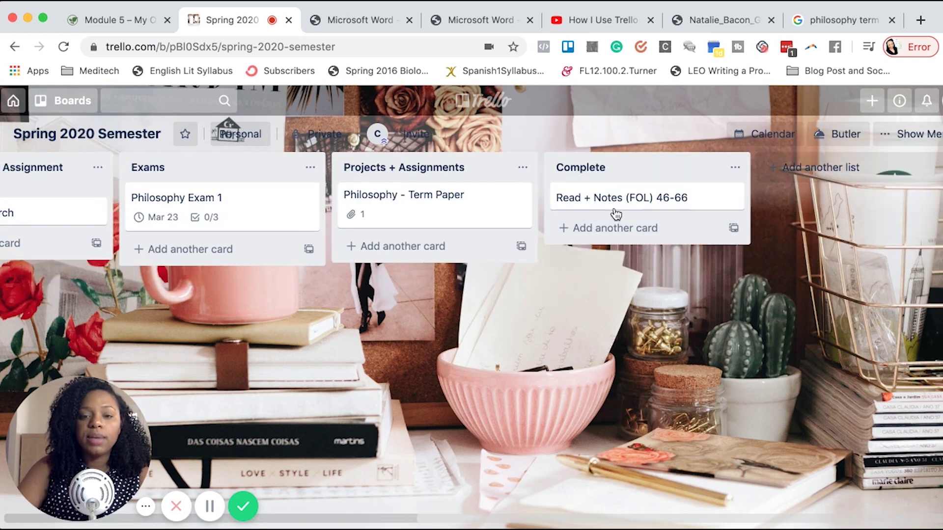
left_click(735, 169)
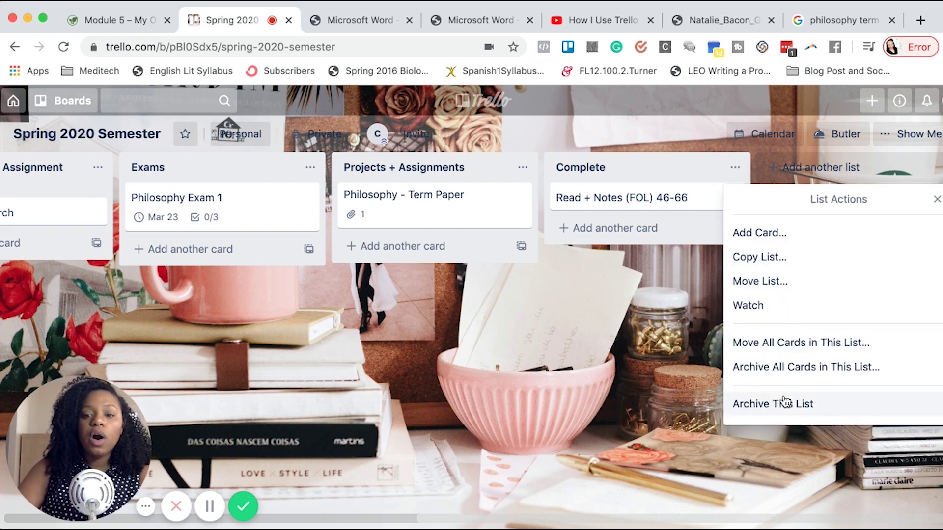
left_click(776, 367)
left_click(820, 311)
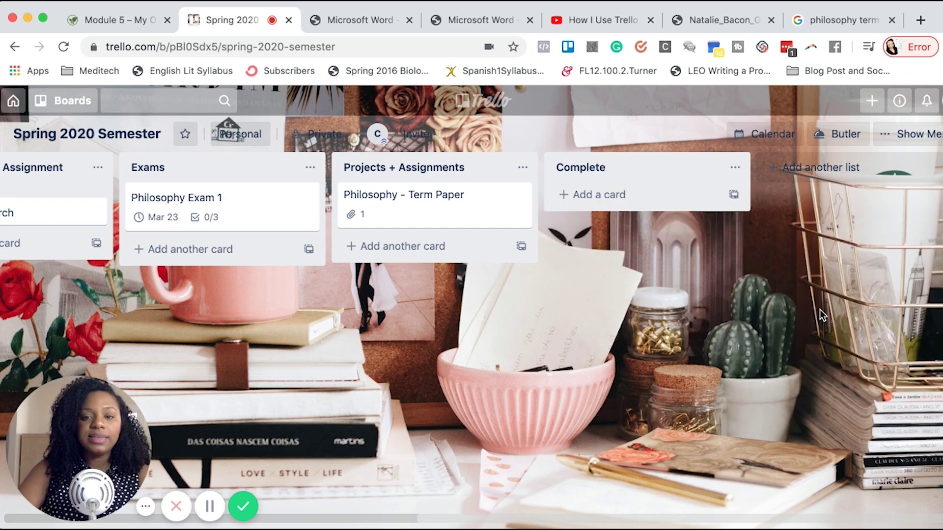
- Convert all three 5-7 Day Study Plan checklist items in the Philosophy Exam 1 card into separate cards and close the card
scroll(508, 407, "left", 5)
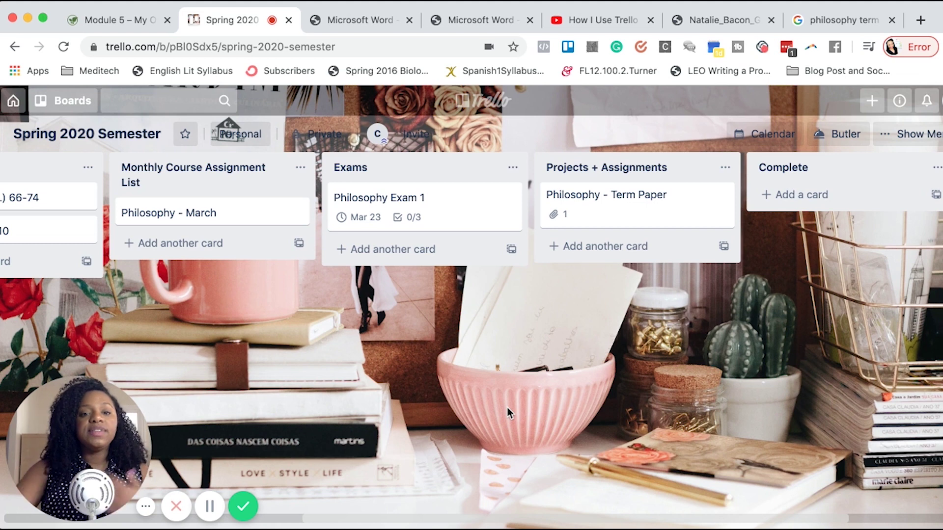
left_click(427, 198)
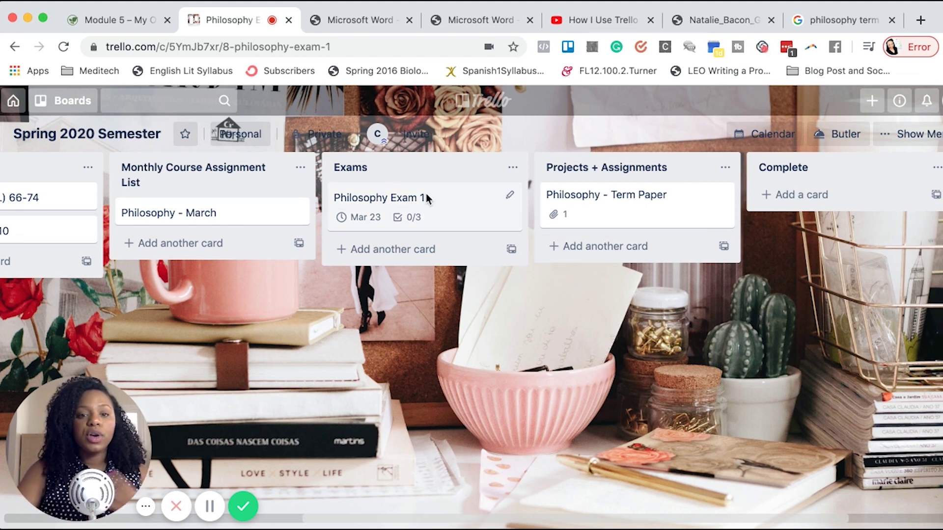
scroll(494, 297, "down", 2)
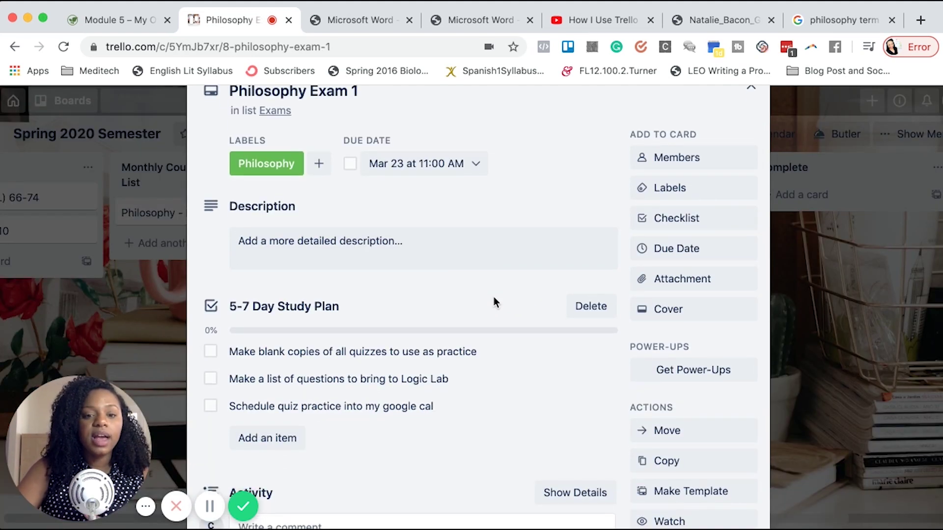
scroll(494, 296, "down", 3)
left_click(607, 197)
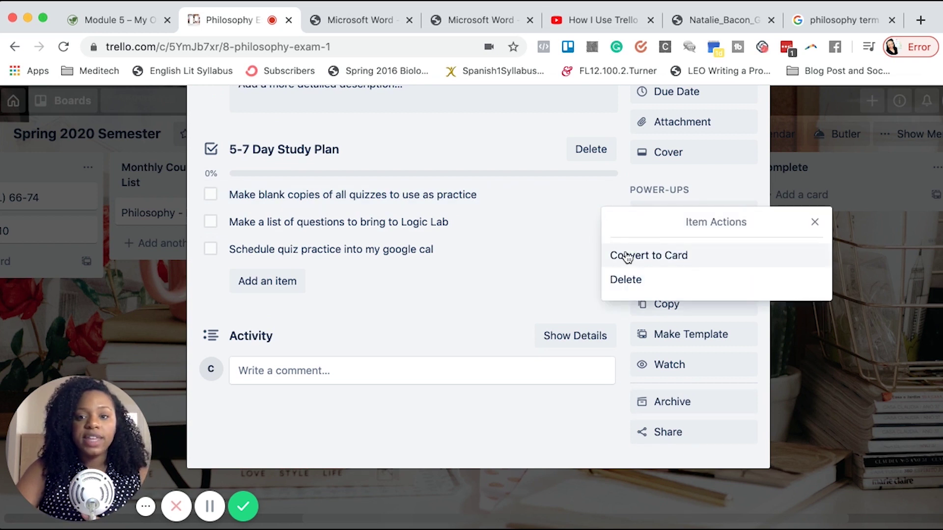
left_click(627, 257)
left_click(608, 194)
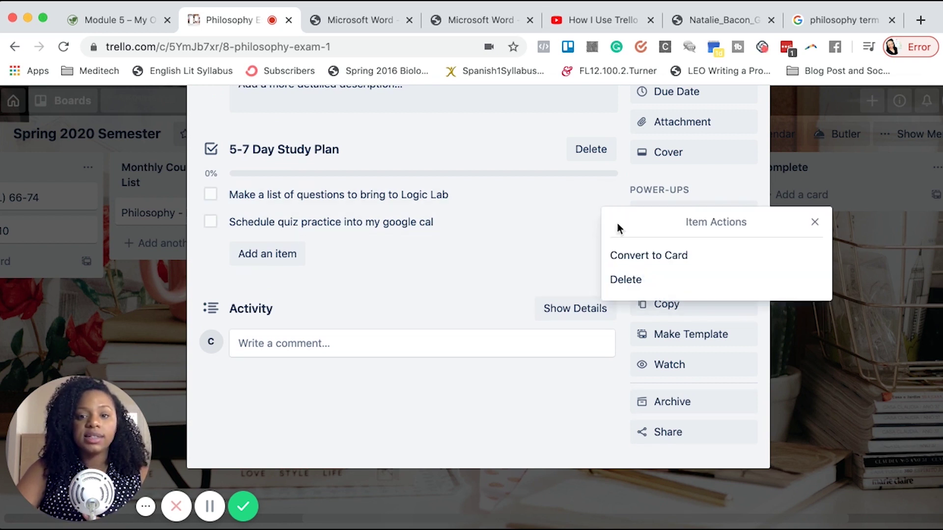
left_click(613, 254)
left_click(607, 194)
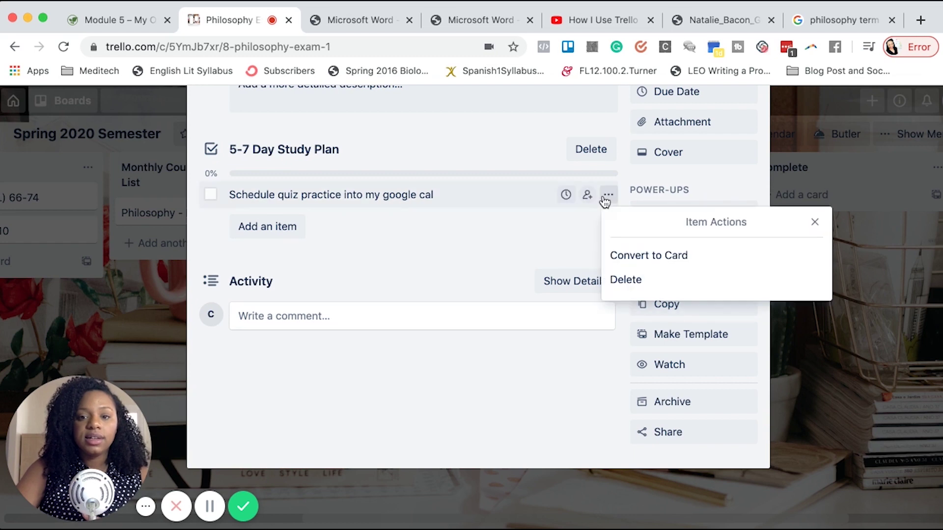
left_click(634, 254)
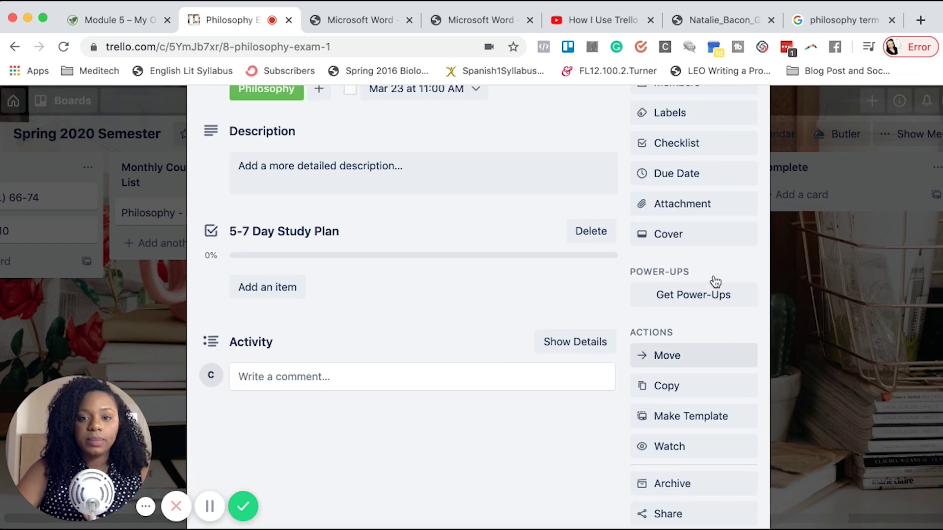
left_click(751, 142)
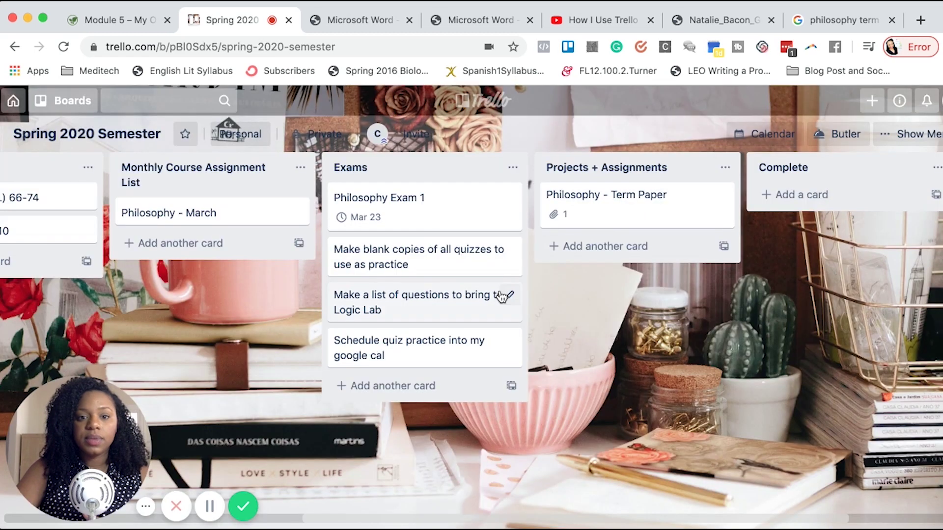
- Move the card "Make blank copies of all quizzes to use as practice" from Exams through This Week and Today to Complete
left_click_drag(388, 263, 357, 201)
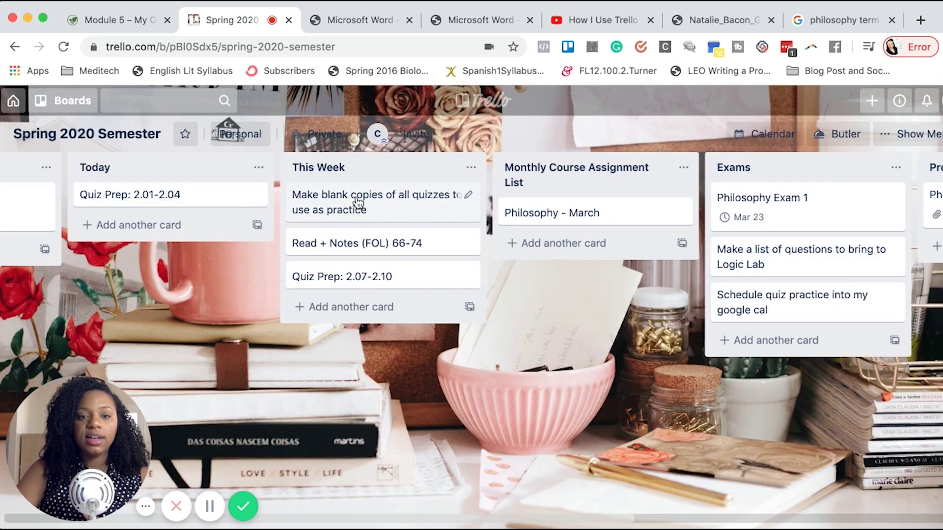
left_click_drag(408, 210, 297, 244)
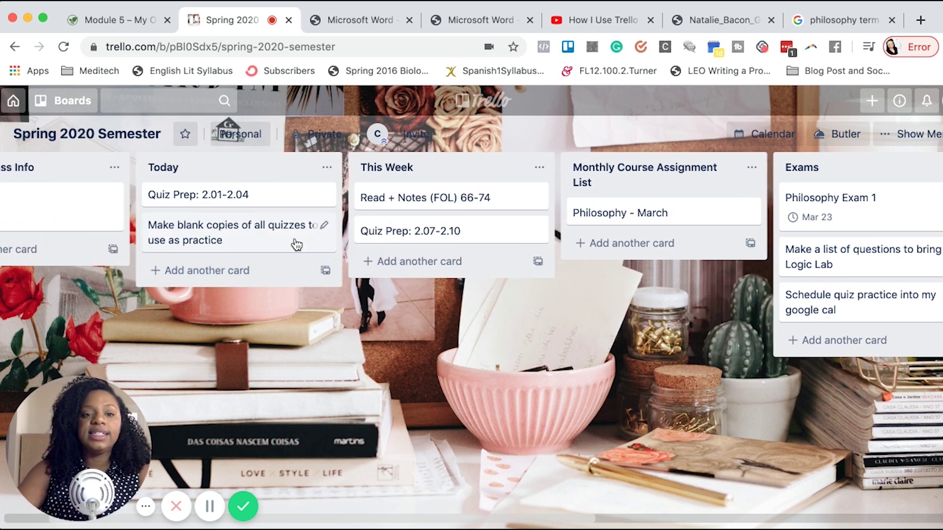
left_click_drag(293, 243, 734, 216)
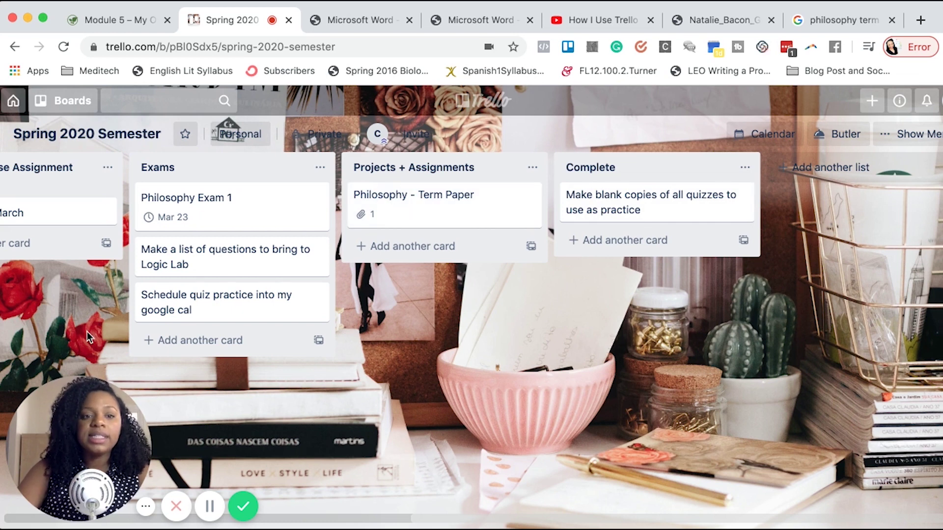
scroll(87, 332, "left", 10)
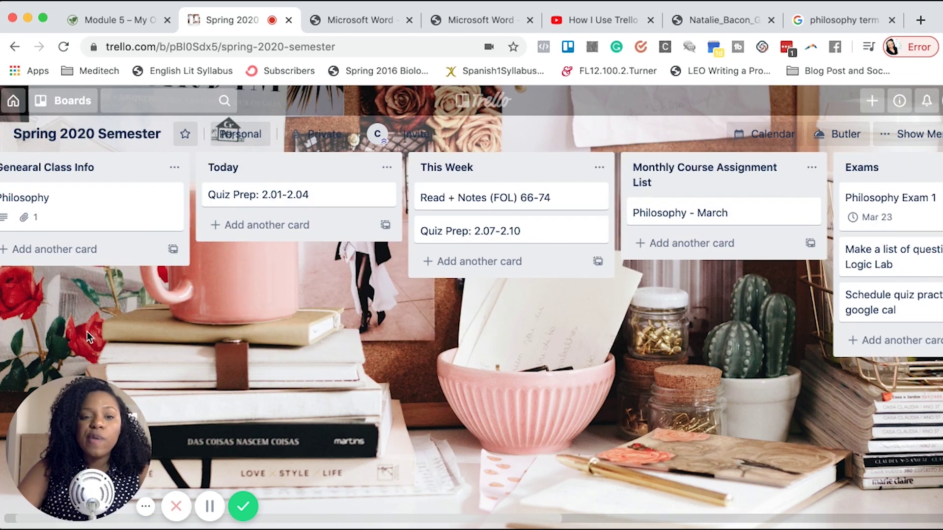
scroll(87, 331, "left", 1)
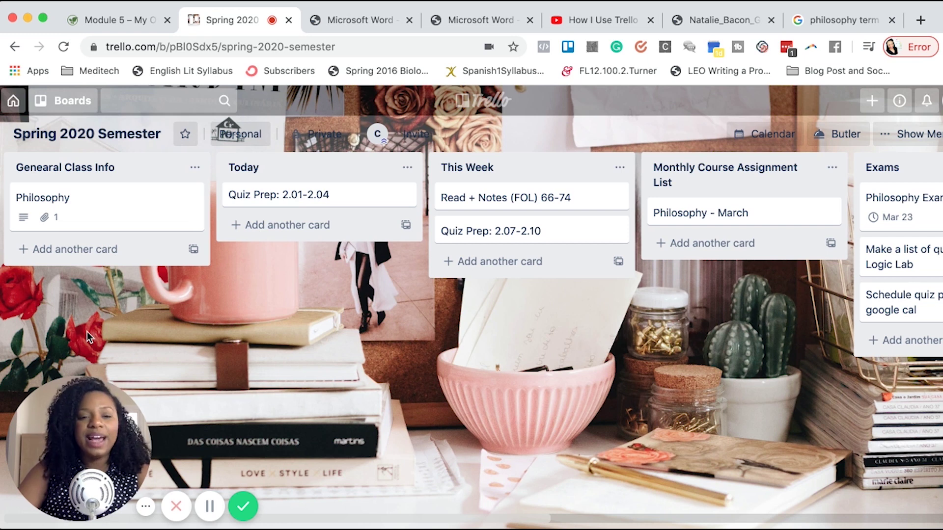